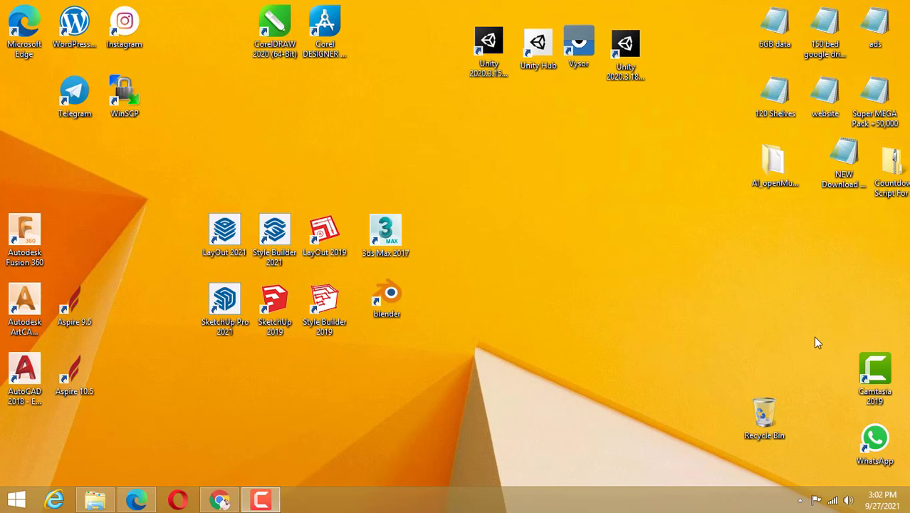
Step: Launch Aspire 9.5 from its desktop shortcut and wait for the start page
left_click(271, 500)
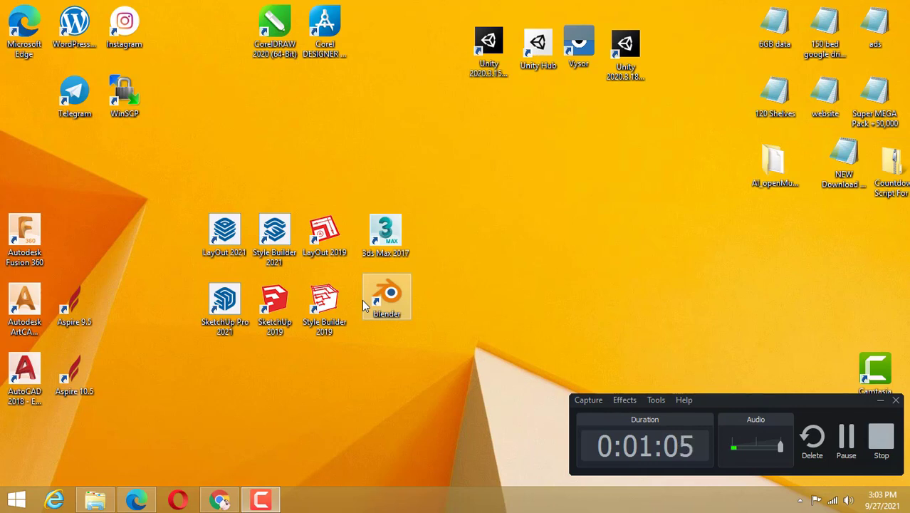
double_click(87, 313)
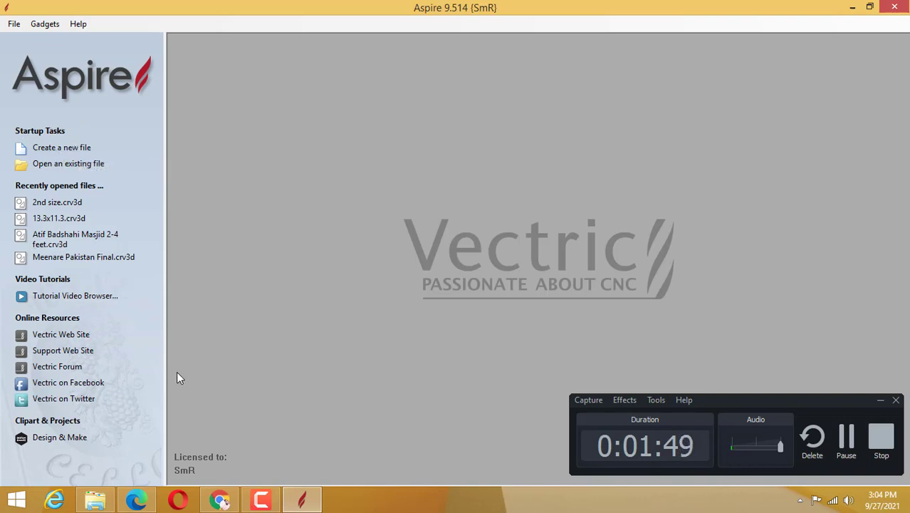
left_click(91, 442)
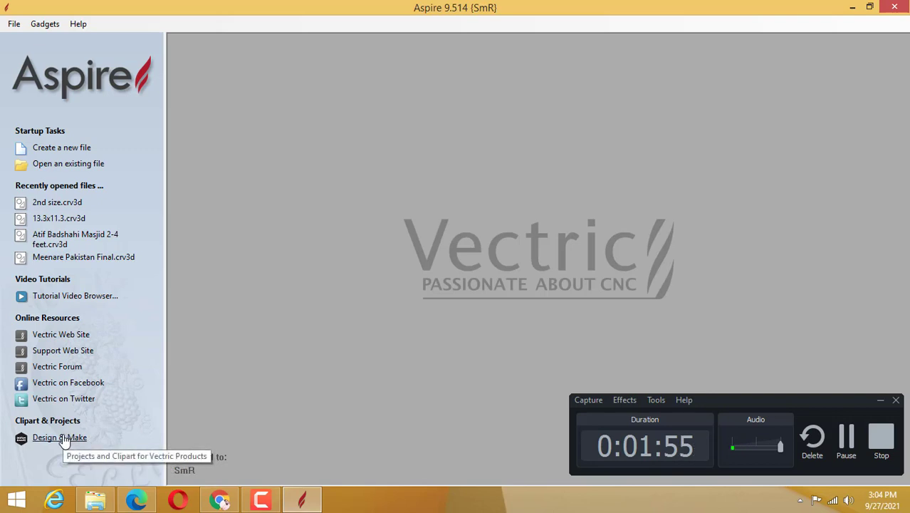
left_click(67, 443)
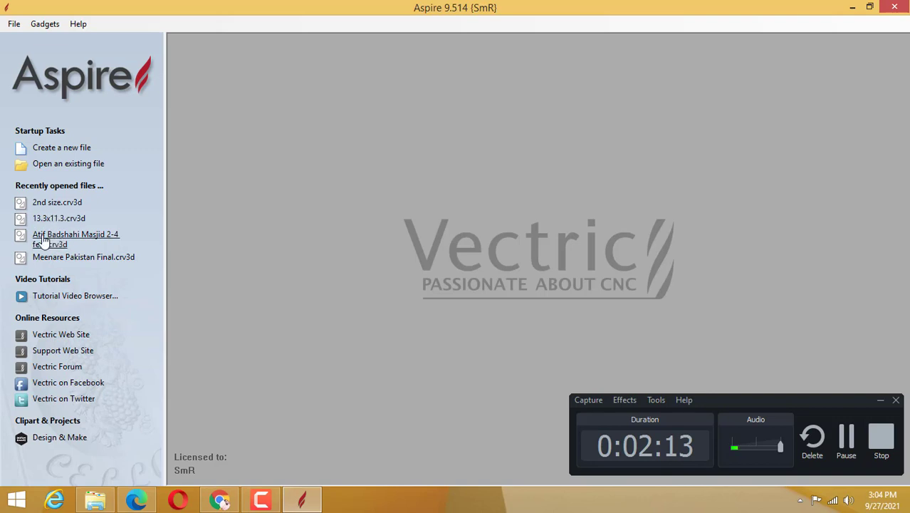
Step: Choose 'Create a new file' under Startup Tasks to begin a blank job
left_click(79, 153)
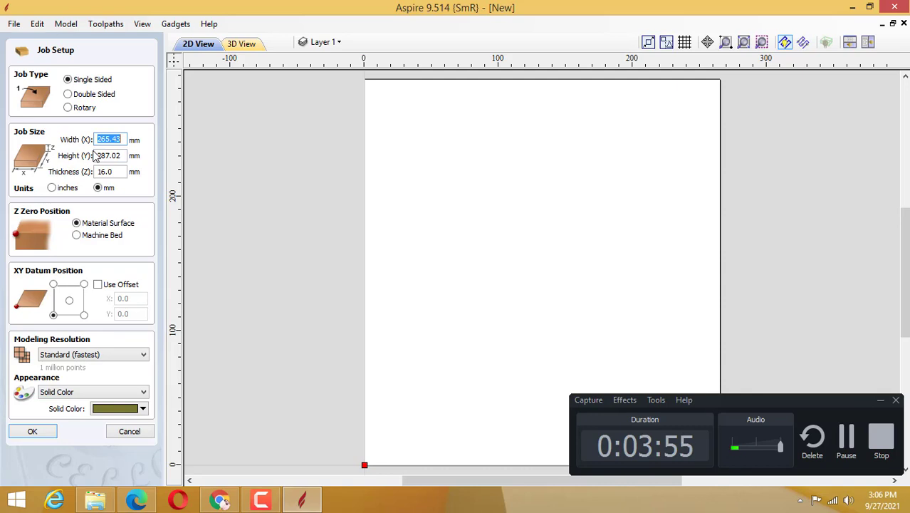
Step: Enter width 500 mm, height 500 mm (fixing a mistyped 2400) and thickness 24 mm
left_click(880, 400)
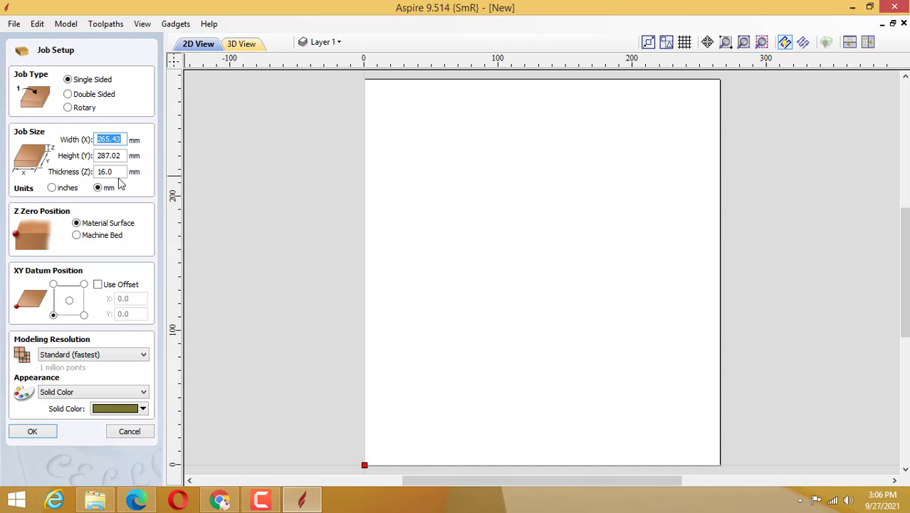
double_click(121, 139)
type("500")
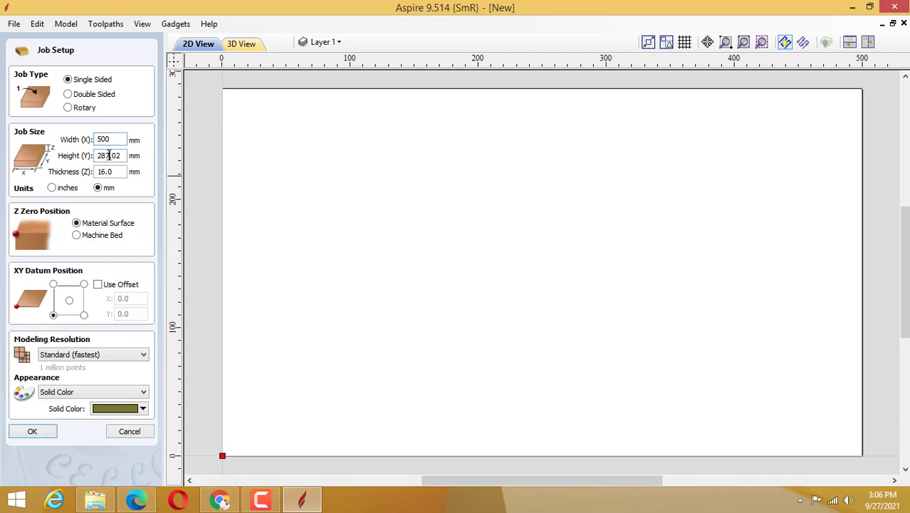
double_click(110, 155)
type("2400")
key("BackSpace")
key("BackSpace")
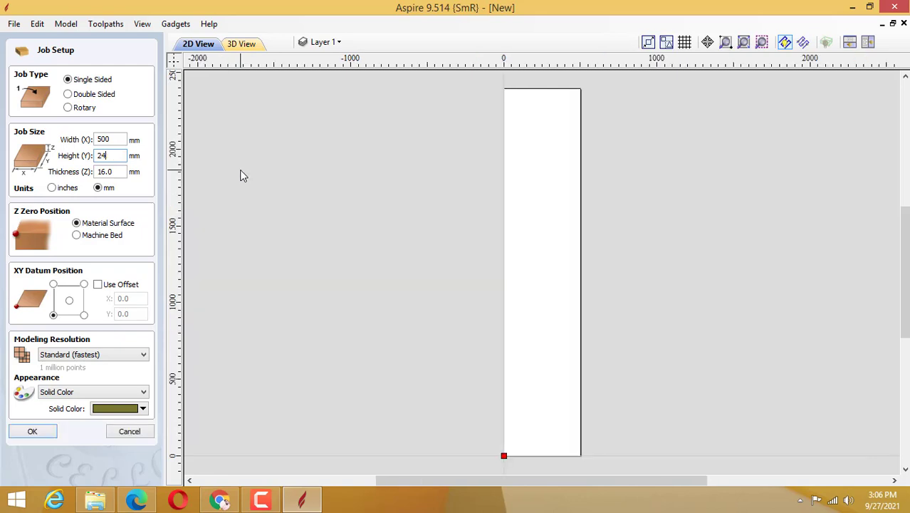
key("BackSpace")
key("BackSpace")
type("500")
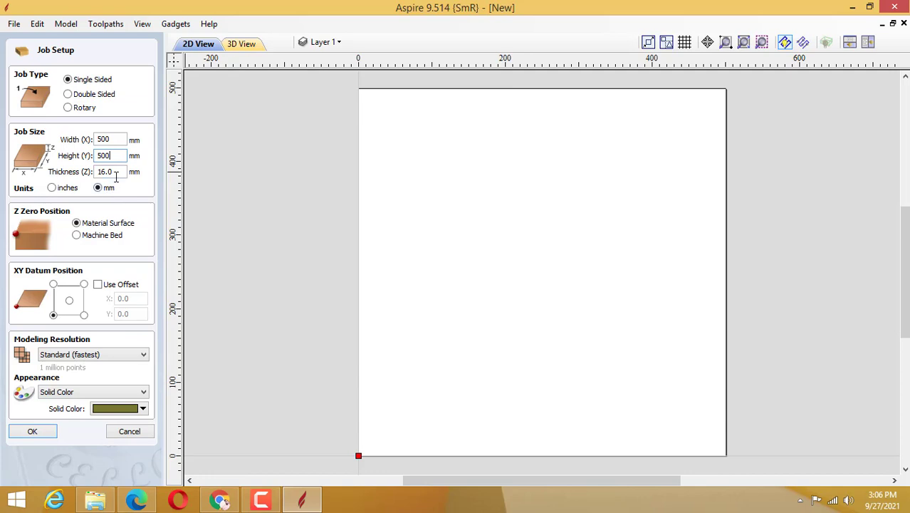
left_click_drag(116, 172, 85, 172)
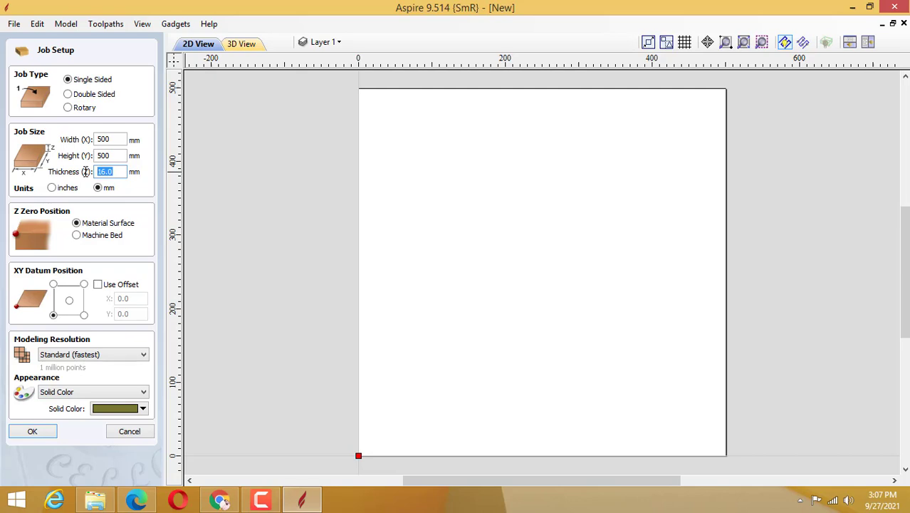
type("2")
type("4")
mouse_move(261, 499)
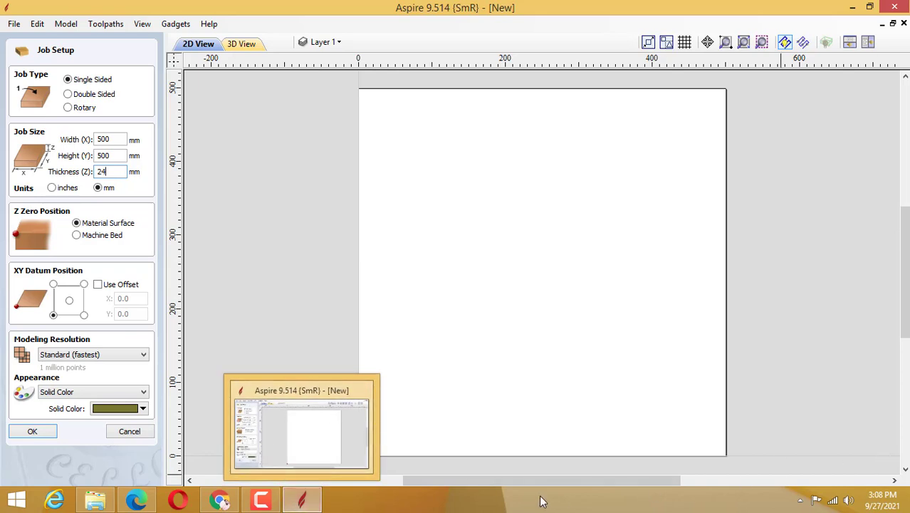
Step: Open Camtasia Recorder's Recording toolbars settings and cancel them unchanged
left_click(261, 499)
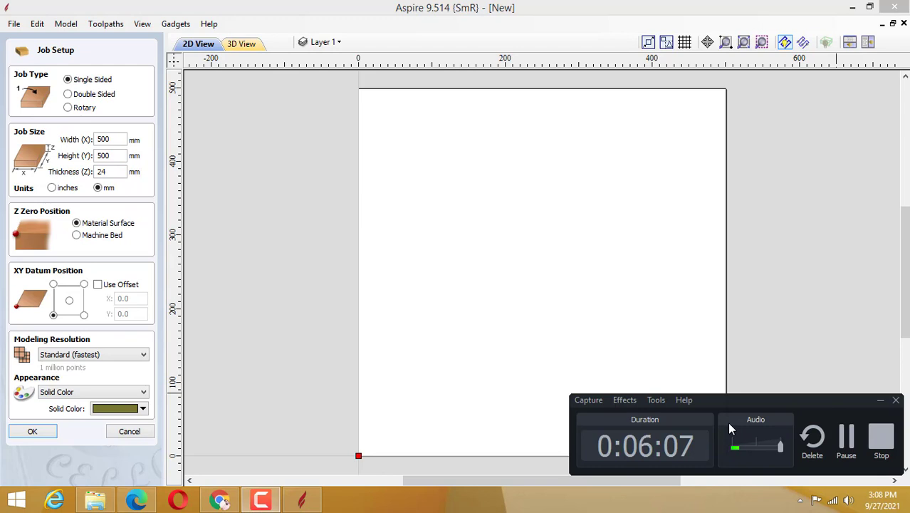
left_click(656, 401)
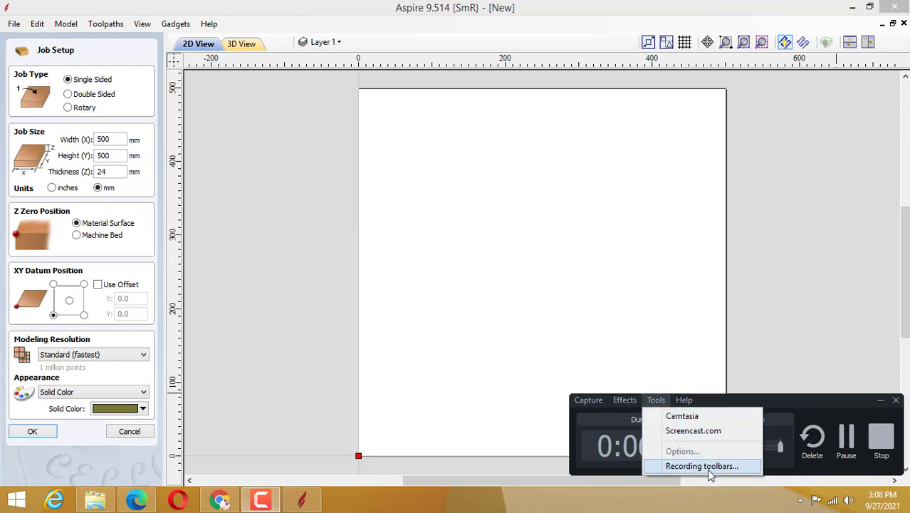
left_click(625, 400)
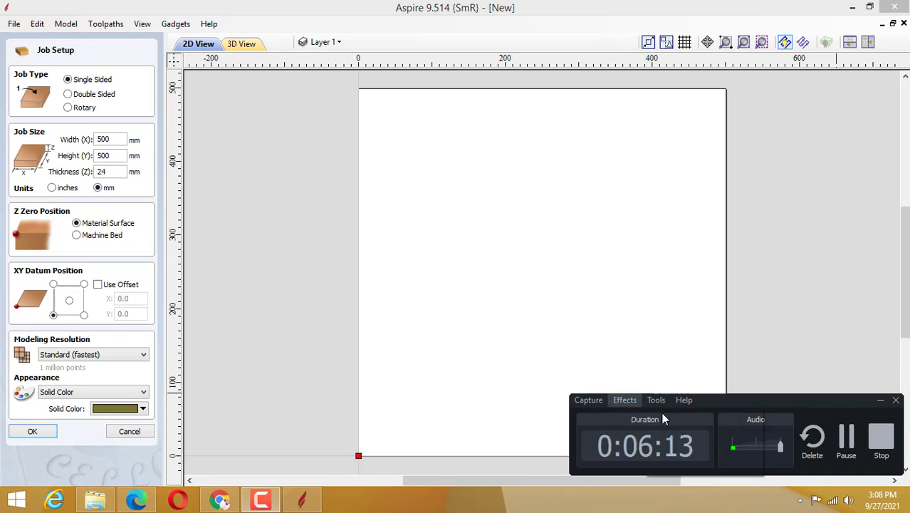
left_click(656, 400)
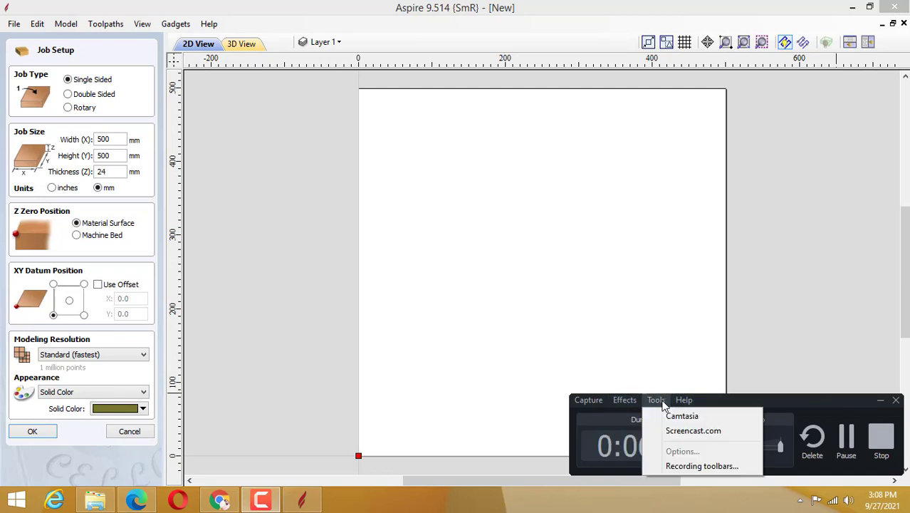
left_click(688, 466)
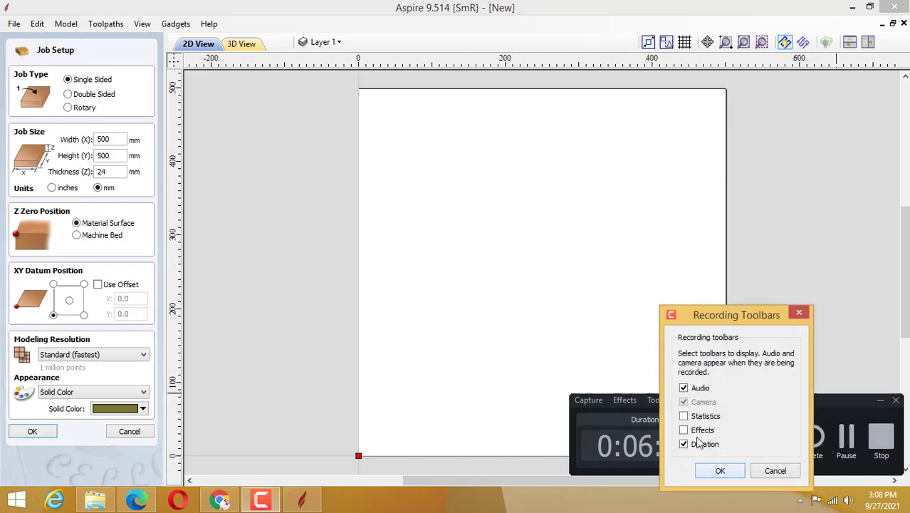
left_click(780, 471)
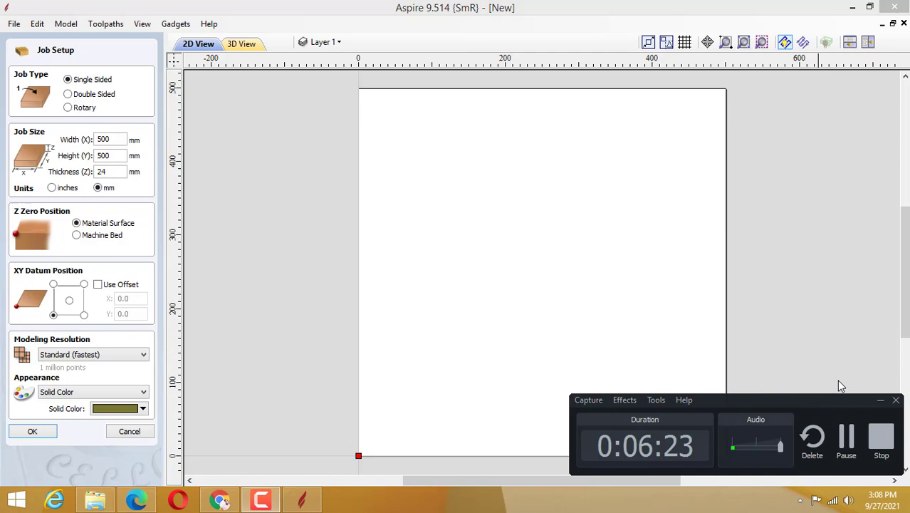
Step: Minimize the recorder and leave Z zero at Material Surface after briefly trying Machine Bed
left_click(880, 402)
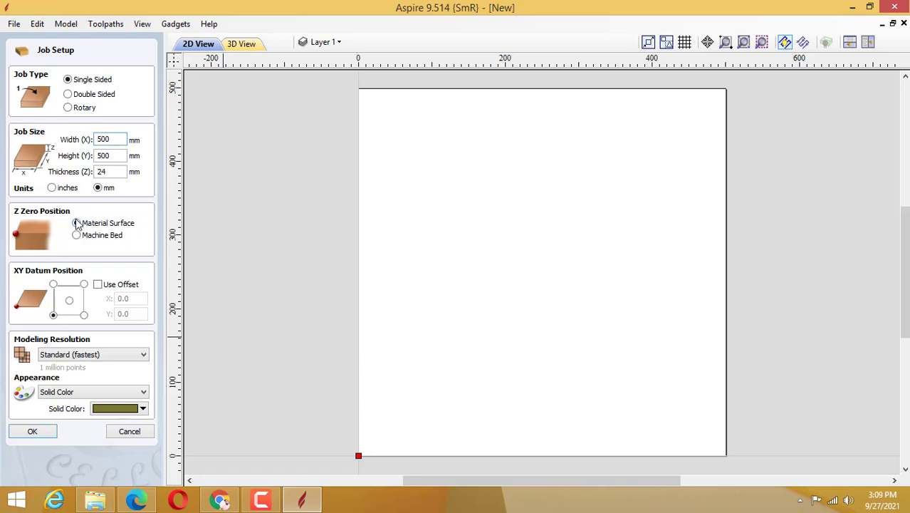
left_click(77, 223)
left_click(76, 236)
left_click(76, 223)
left_click(69, 300)
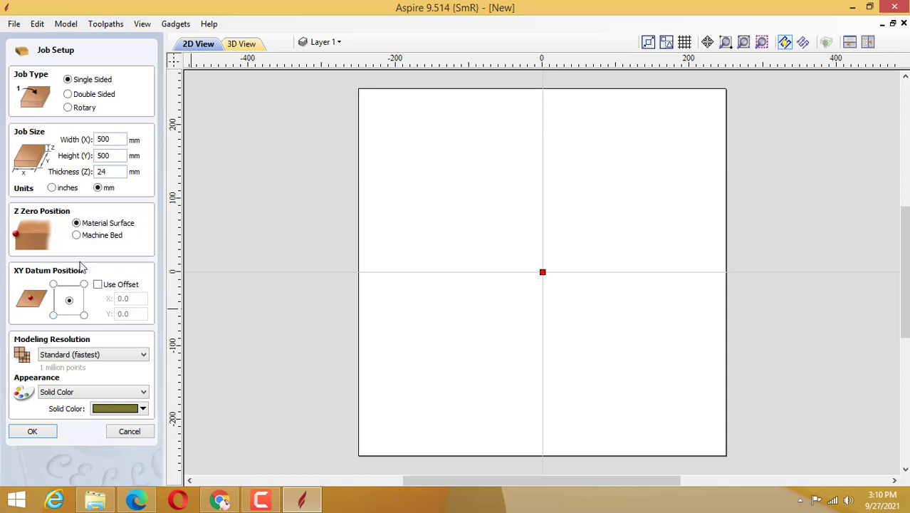
left_click(53, 316)
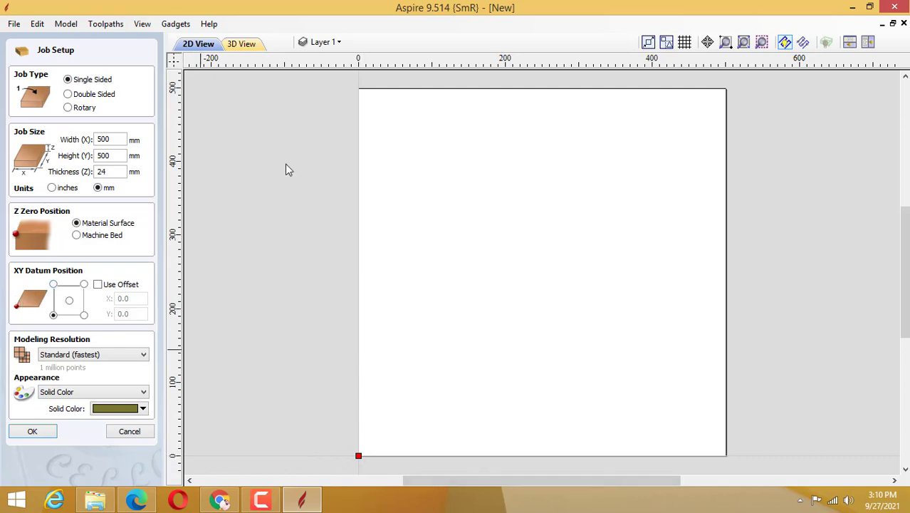
left_click(54, 284)
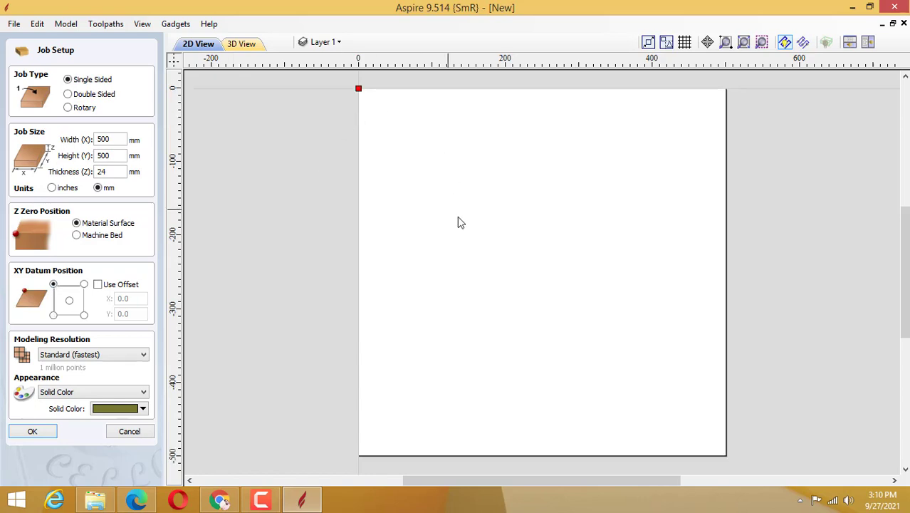
left_click(54, 315)
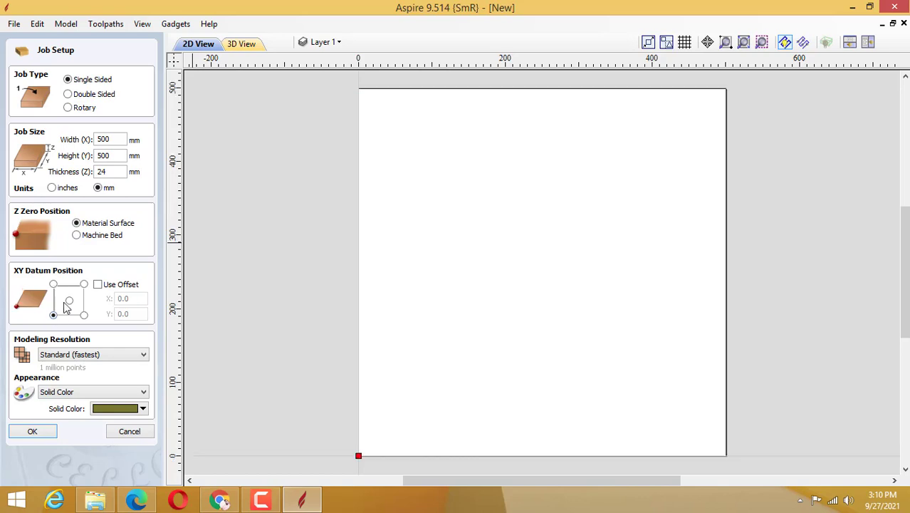
left_click(68, 301)
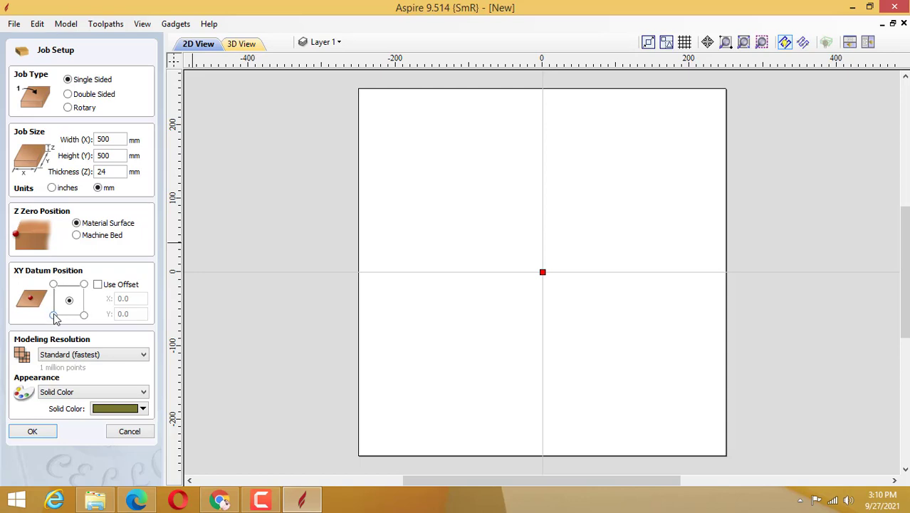
left_click(55, 317)
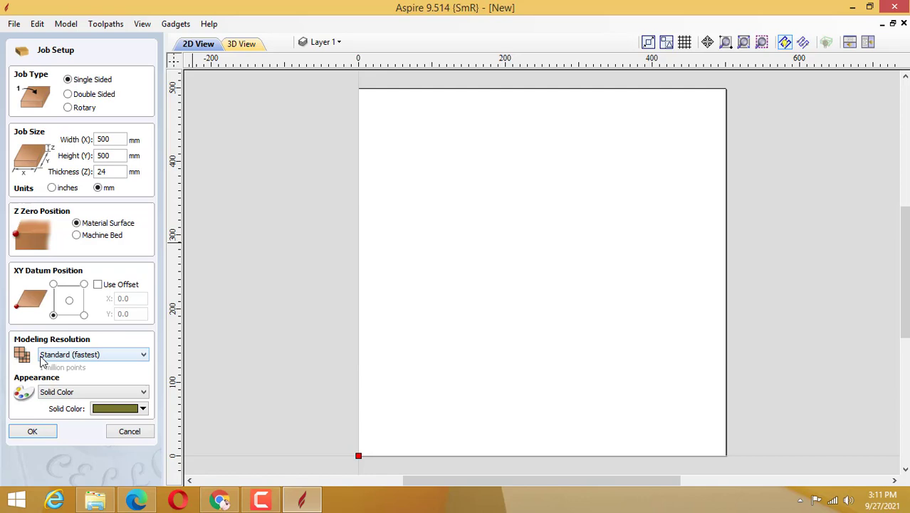
left_click(122, 355)
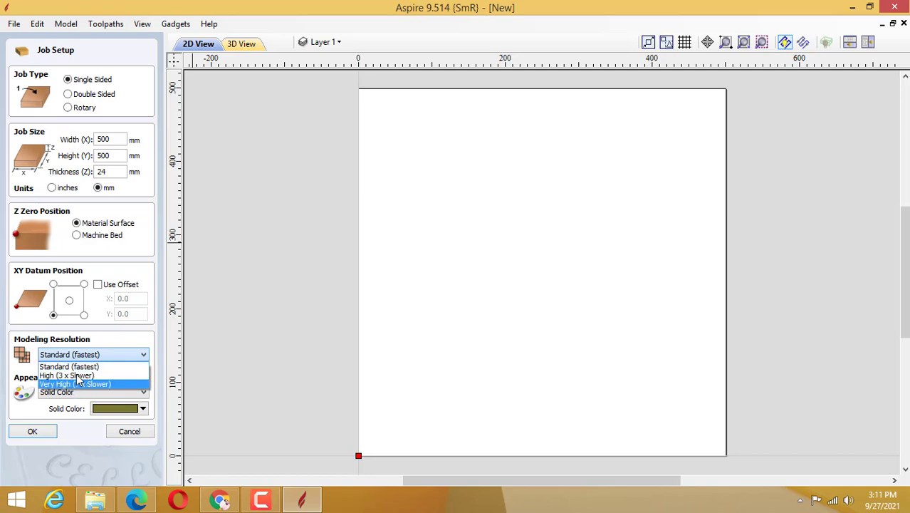
left_click(105, 365)
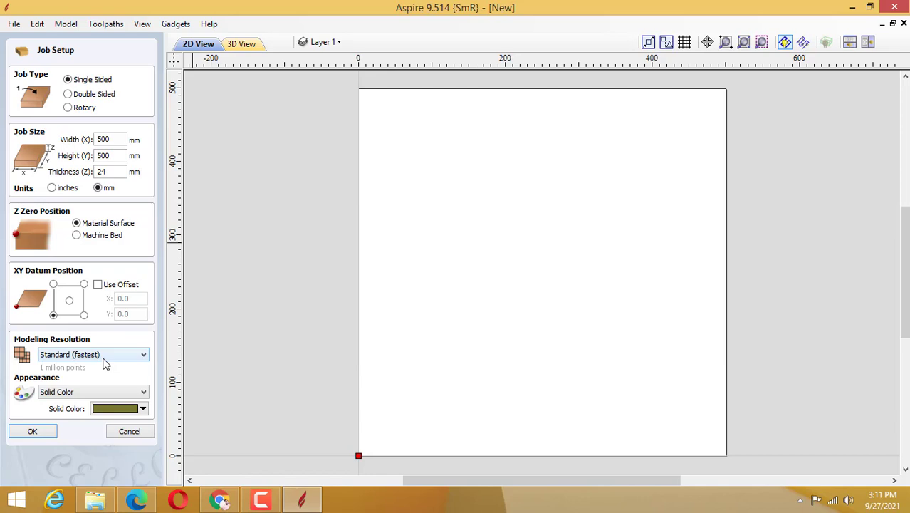
left_click(106, 355)
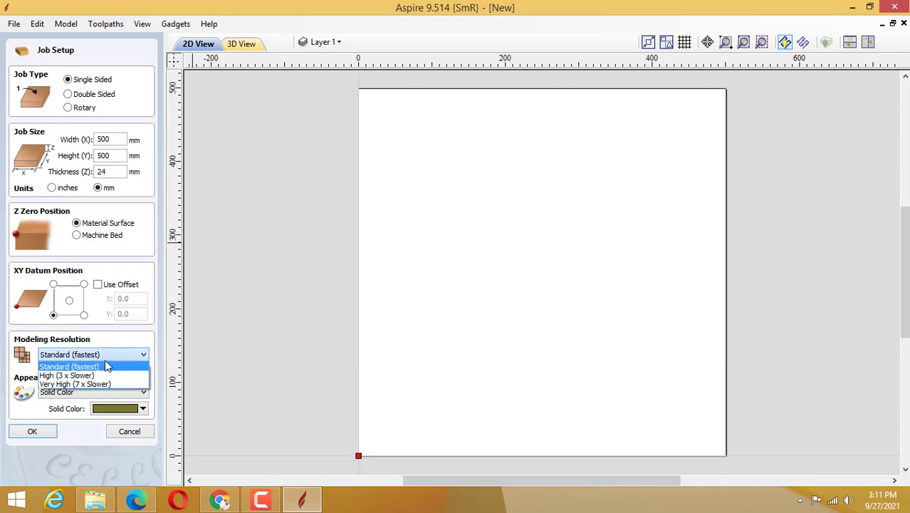
left_click(130, 355)
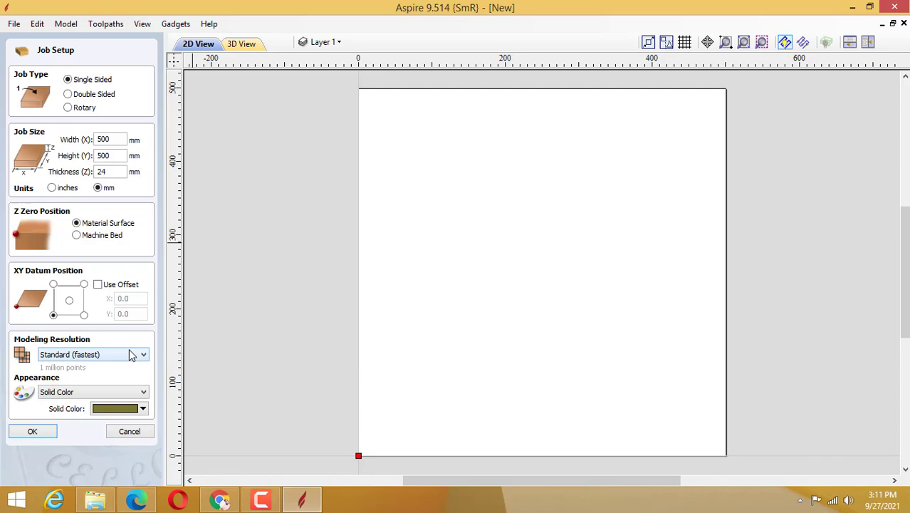
left_click(82, 354)
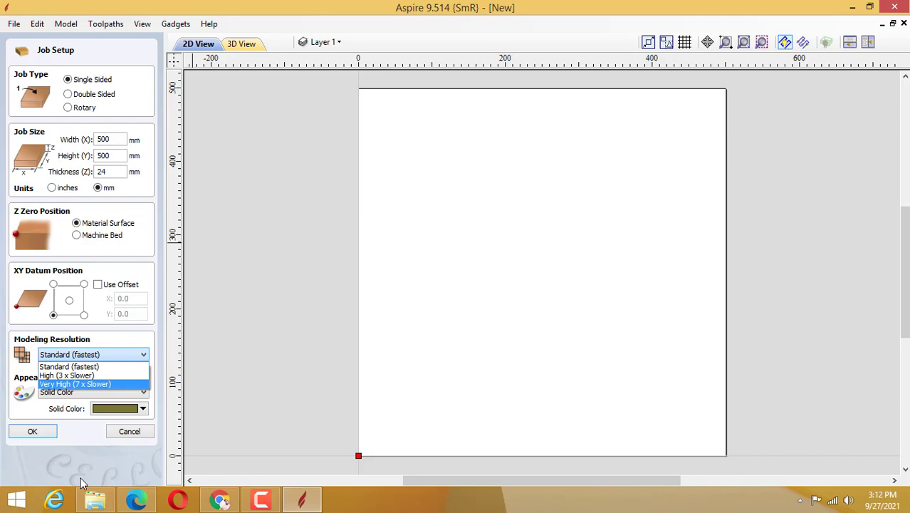
Step: Minimize Aspire and browse Google Images results for '3d relief' in a new Chrome tab
left_click(847, 13)
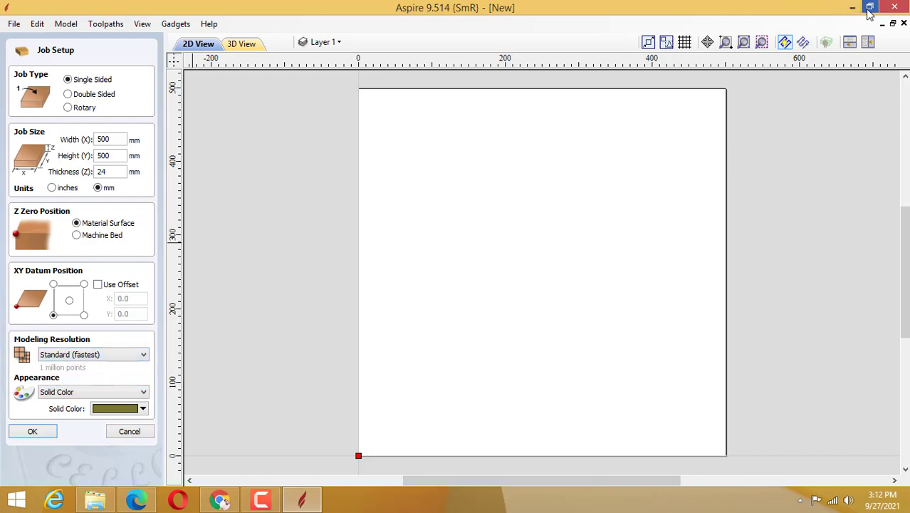
left_click(853, 7)
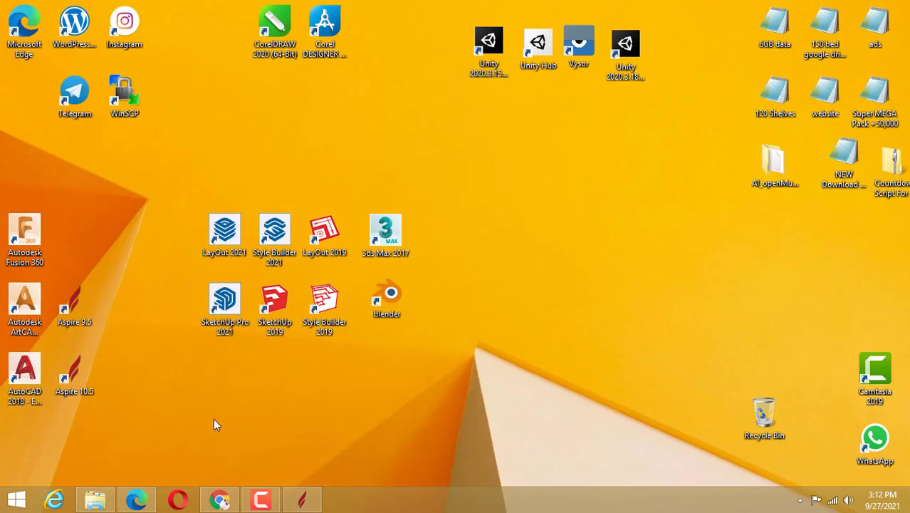
left_click(219, 501)
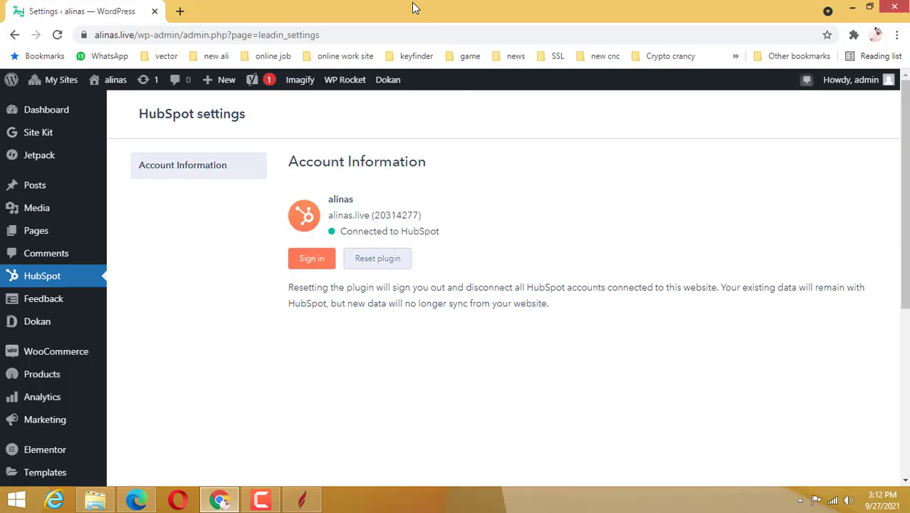
left_click(180, 11)
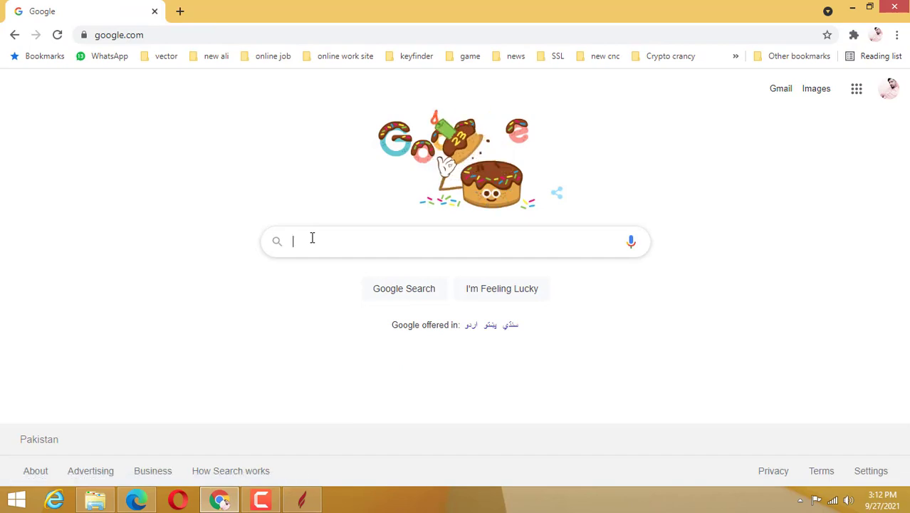
type("3d r")
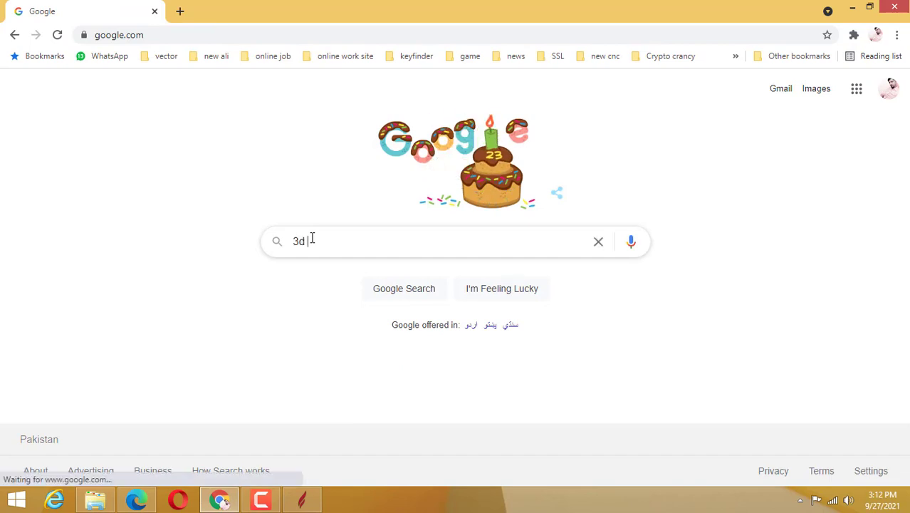
type("elief")
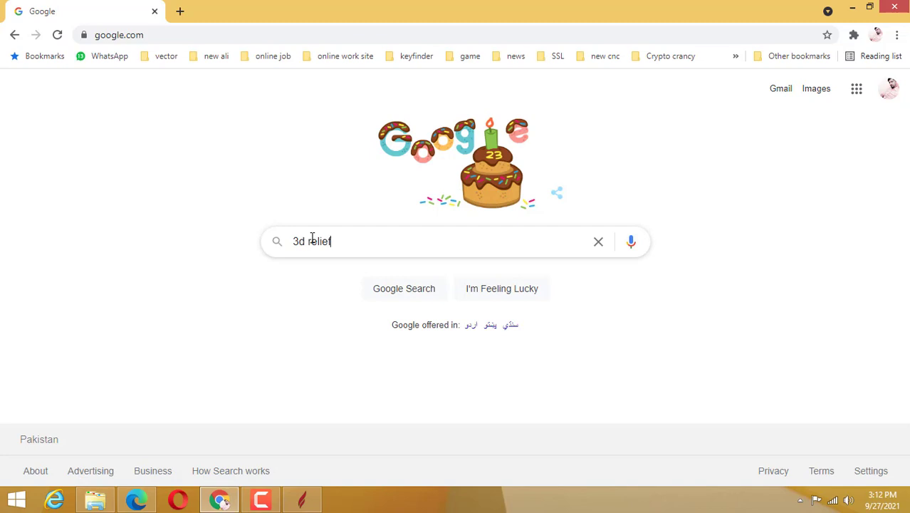
key("Return")
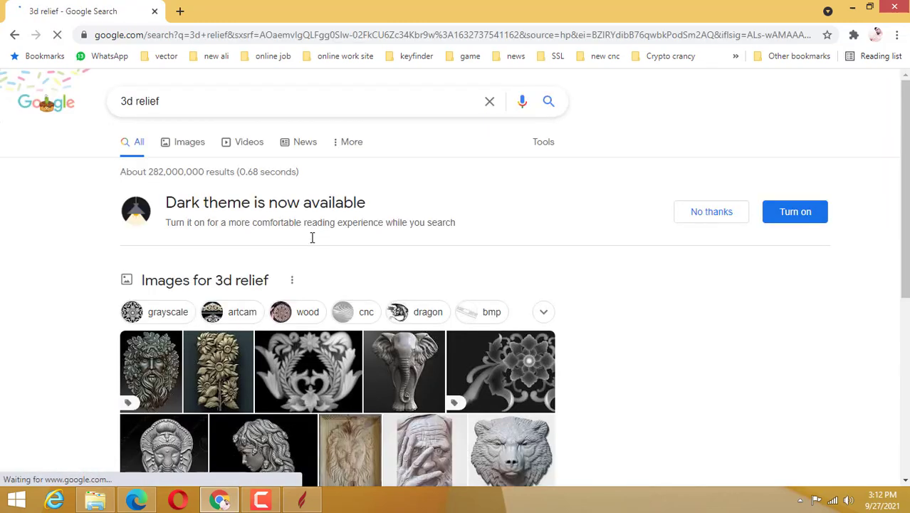
left_click(189, 142)
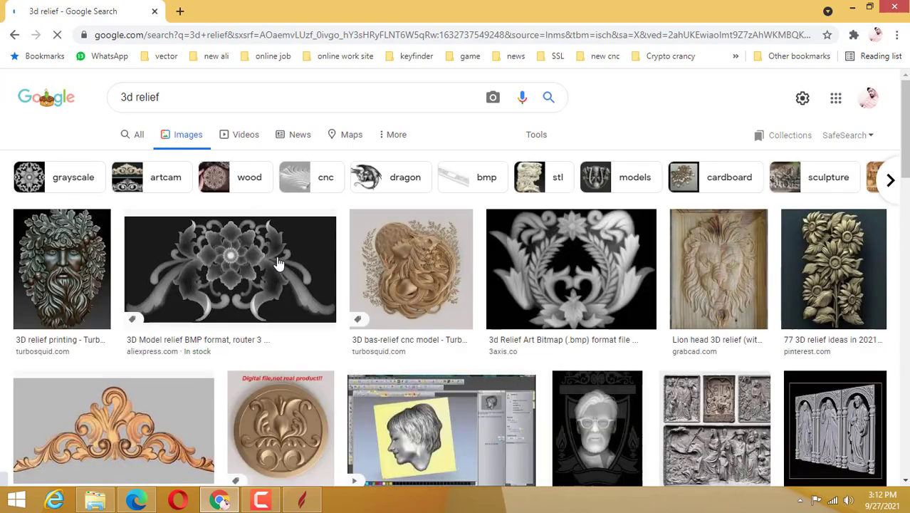
scroll(285, 285, "down", 2)
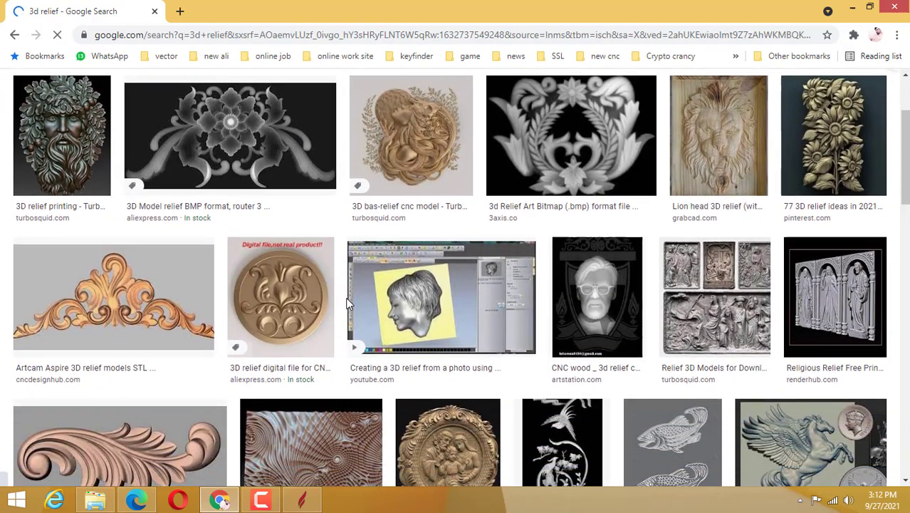
Step: Preview the floral rosette relief and its AliExpress page, then return to Aspire
left_click(298, 301)
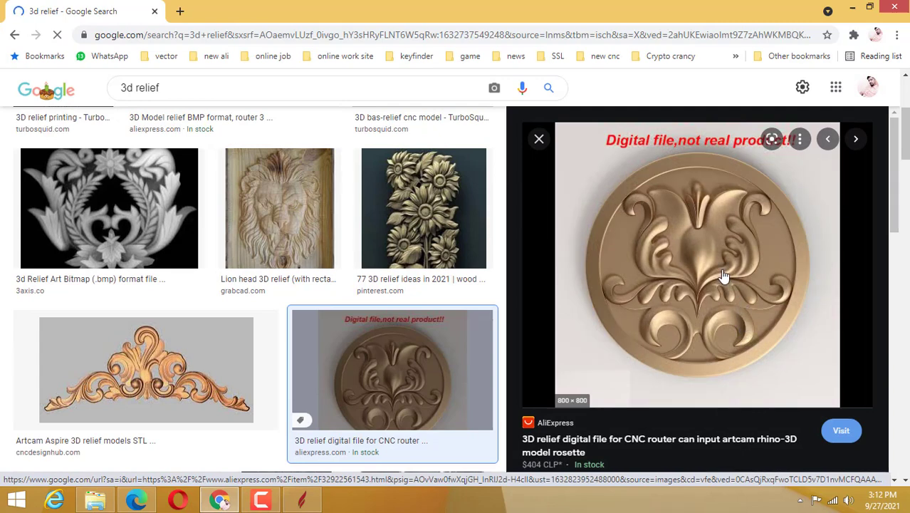
left_click(738, 250)
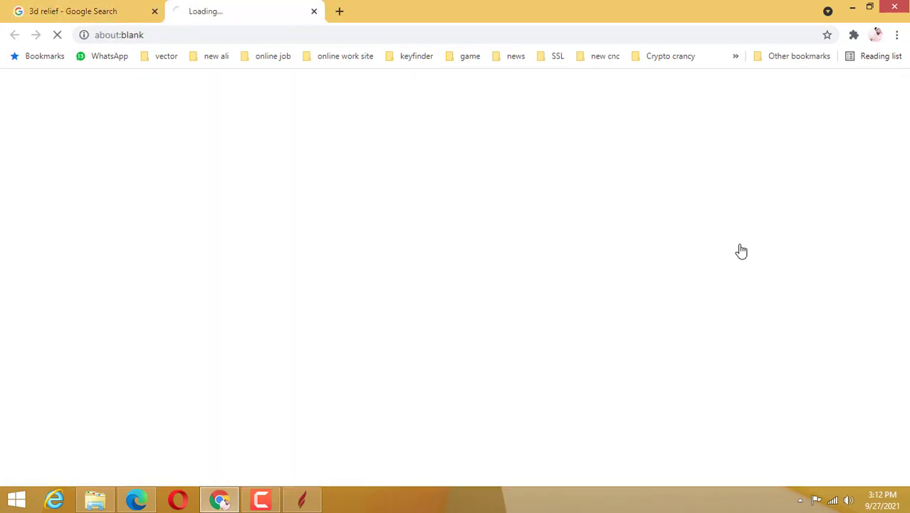
left_click(98, 9)
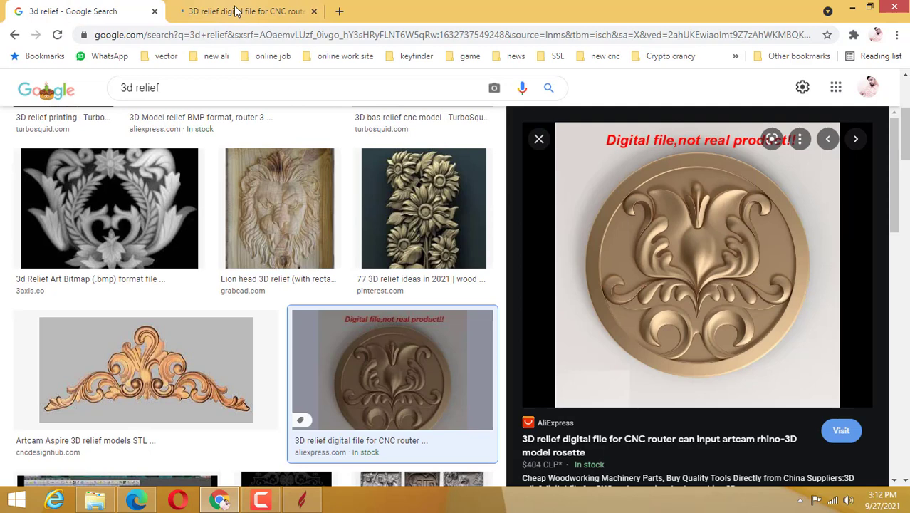
left_click(214, 8)
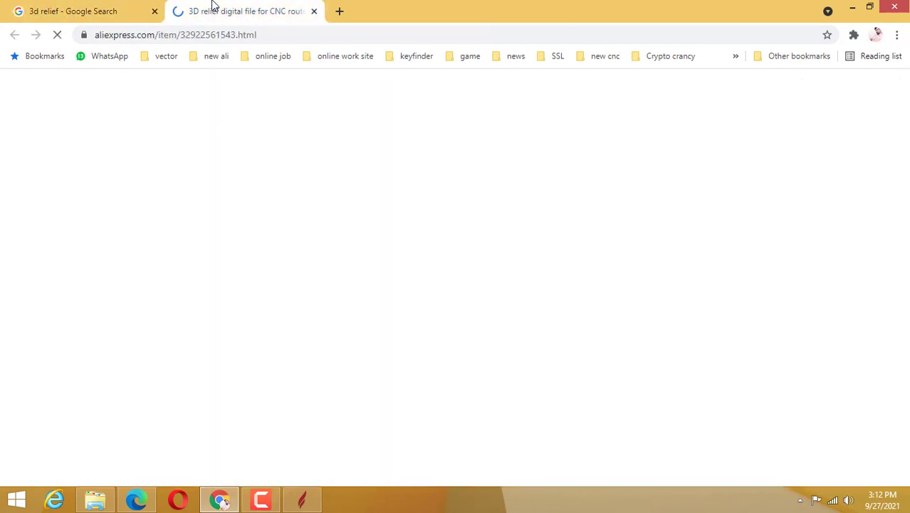
left_click(64, 6)
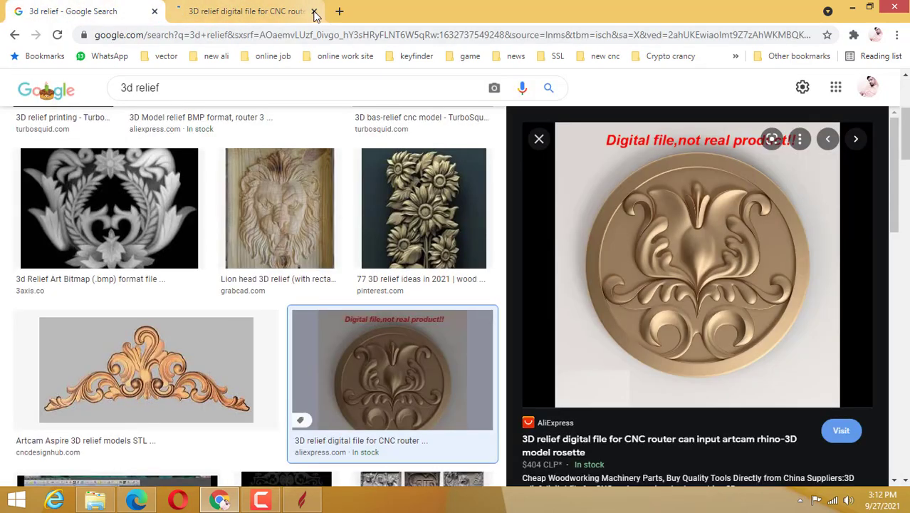
left_click(314, 10)
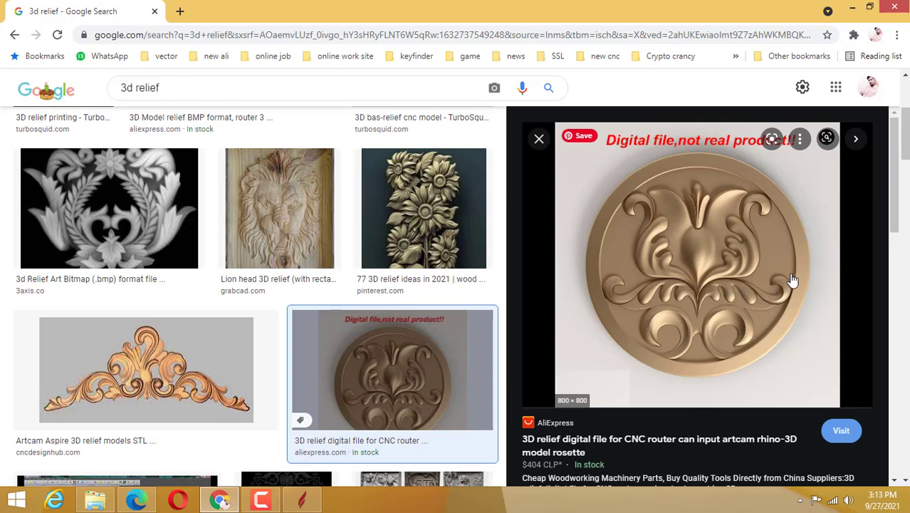
left_click(302, 500)
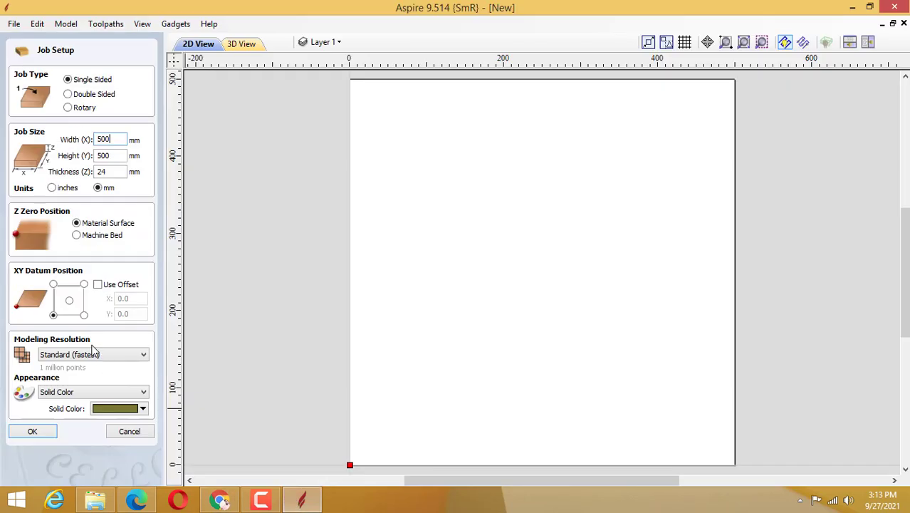
Step: Glance at the rosette again, then choose Very High (7 x Slower) modelling resolution
left_click(314, 505)
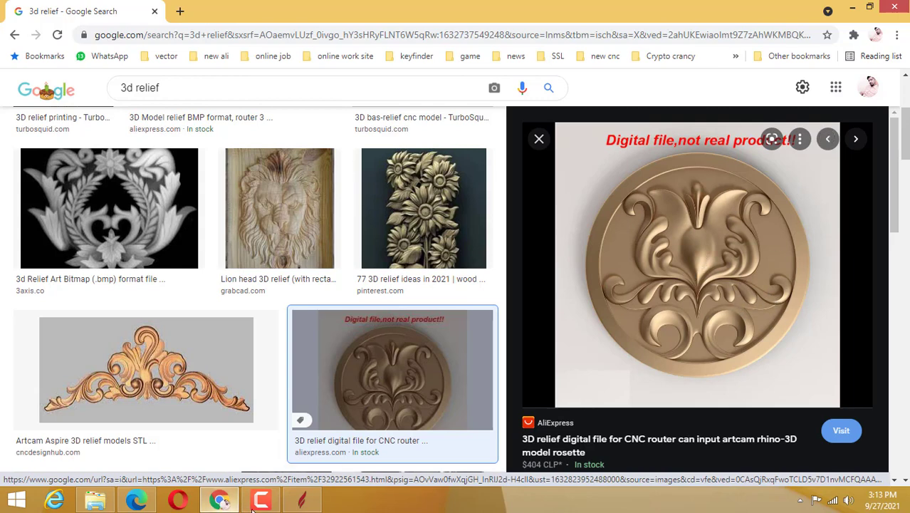
left_click(302, 500)
left_click(89, 355)
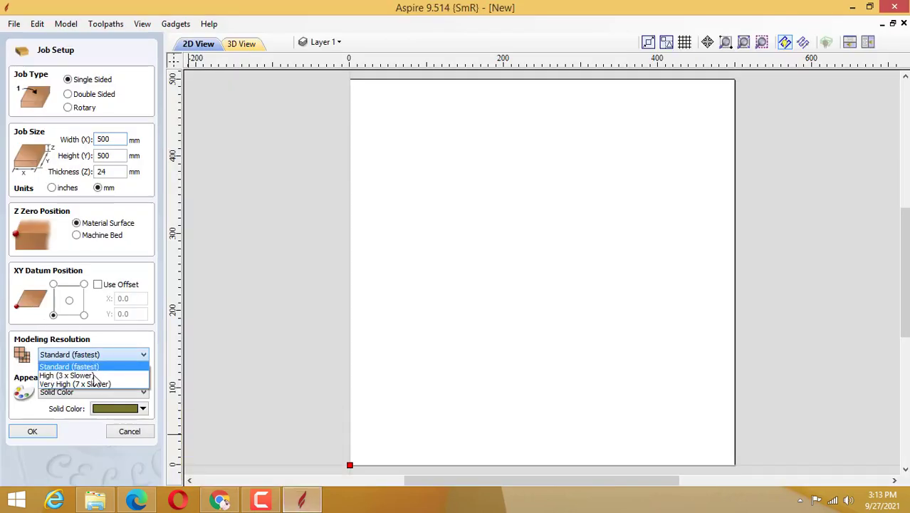
left_click(93, 381)
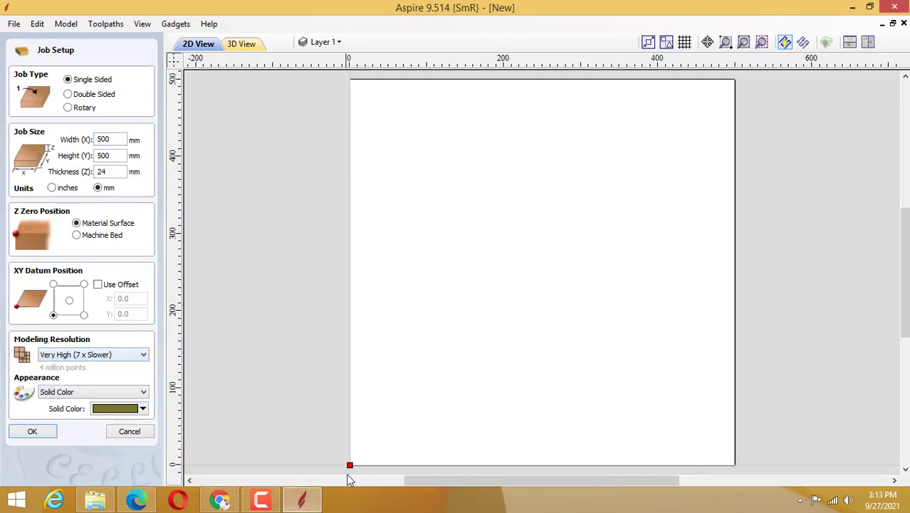
left_click(288, 506)
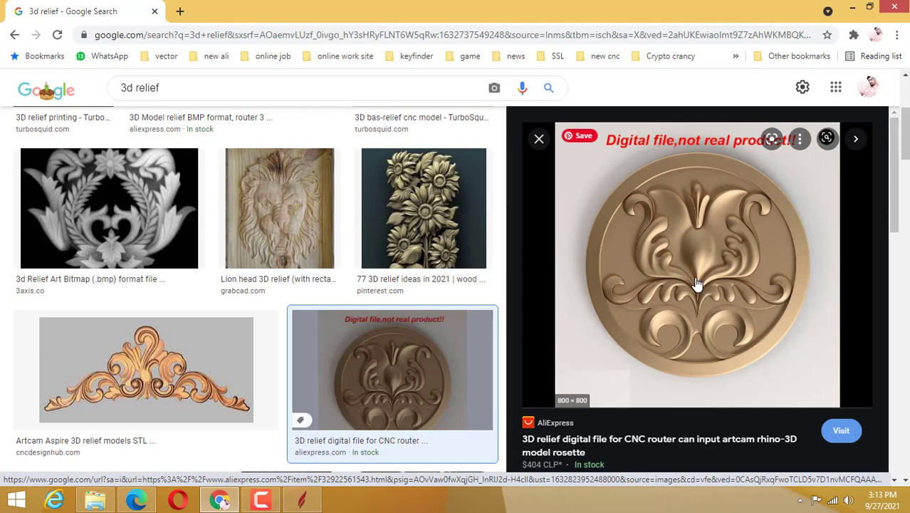
left_click(302, 499)
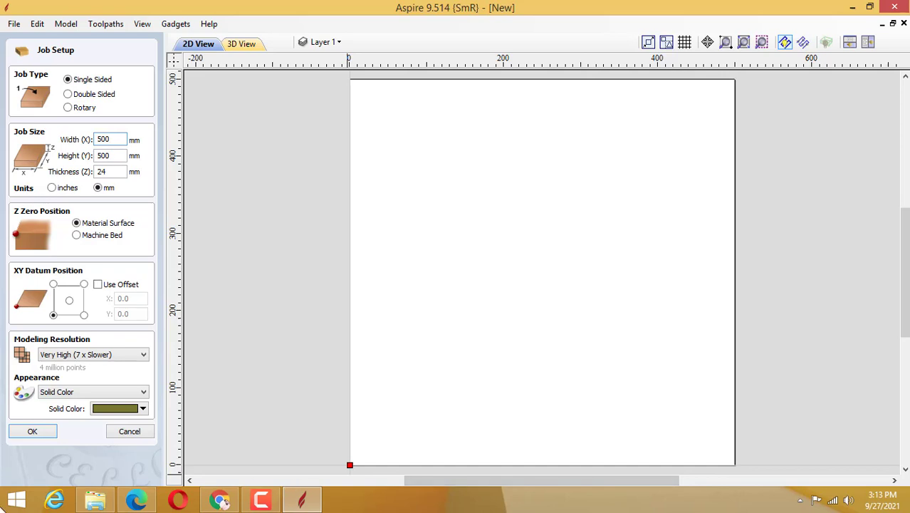
Step: Keep the Solid Color appearance and confirm the 500 × 500 × 24 mm job
left_click(64, 391)
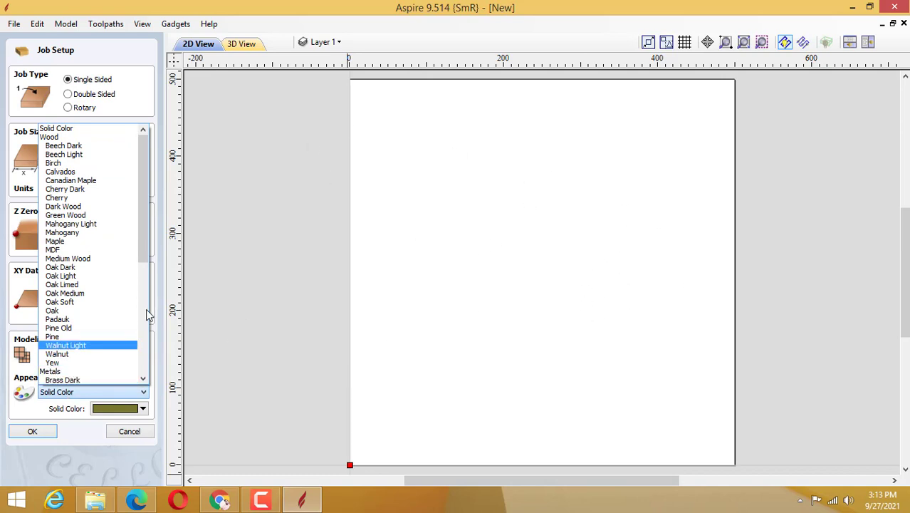
left_click(57, 441)
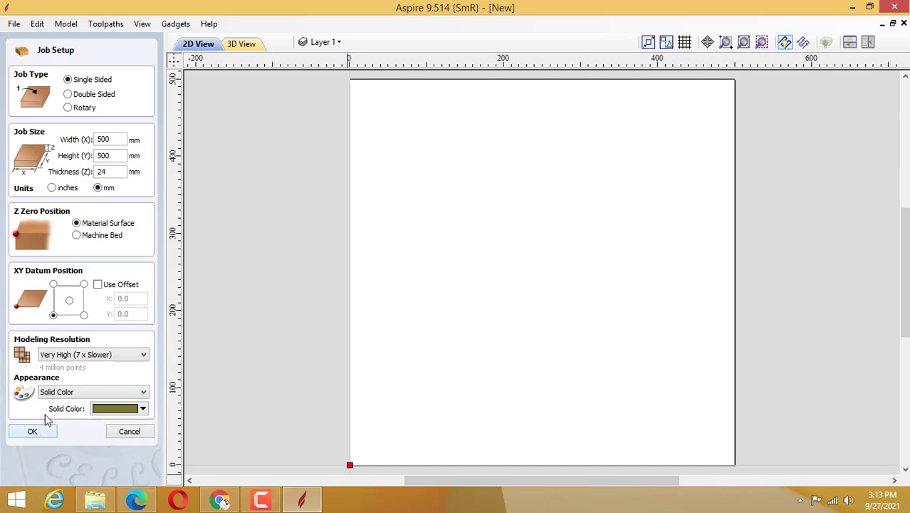
left_click(29, 434)
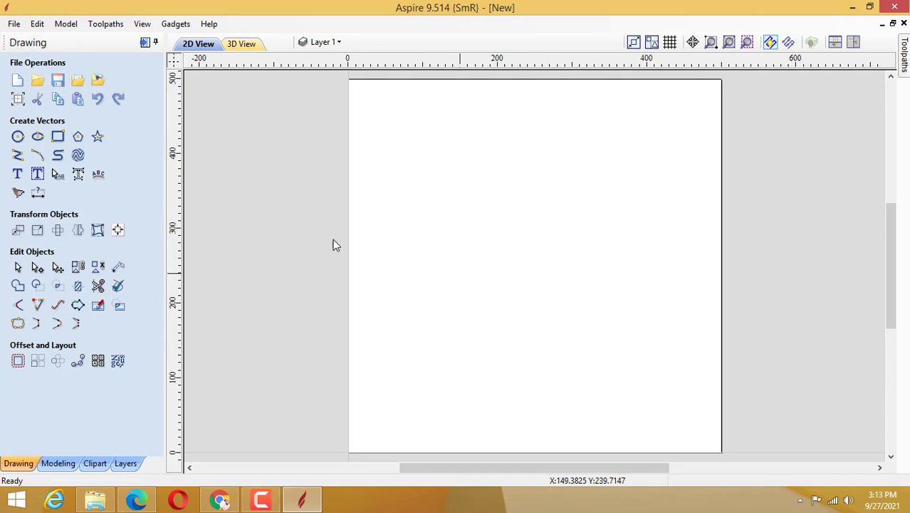
left_click(13, 24)
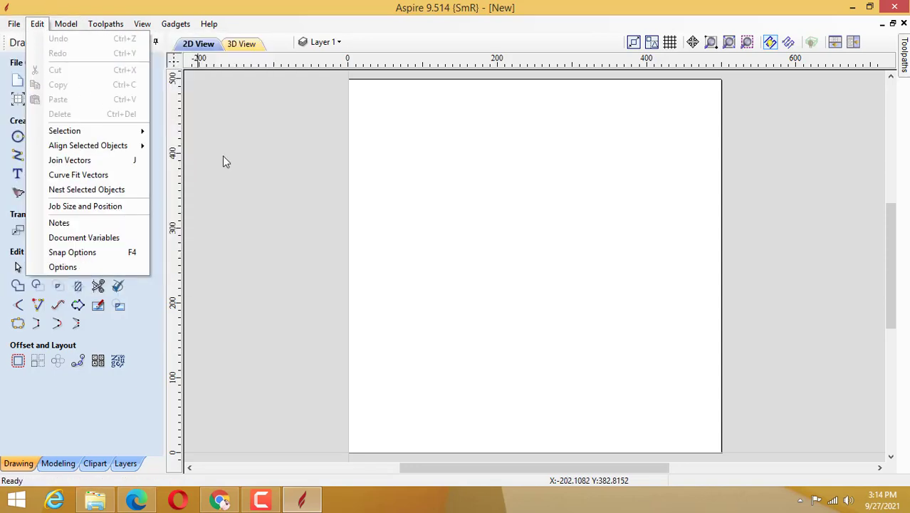
left_click(289, 116)
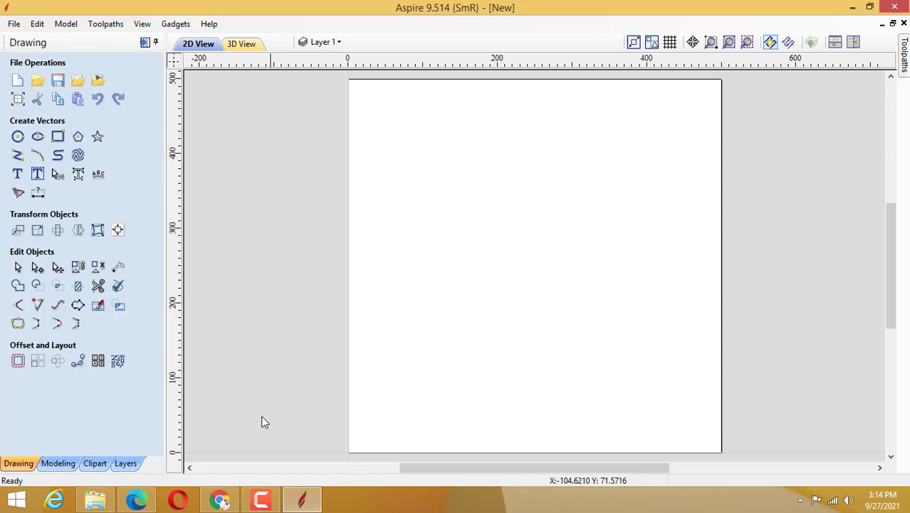
left_click(263, 501)
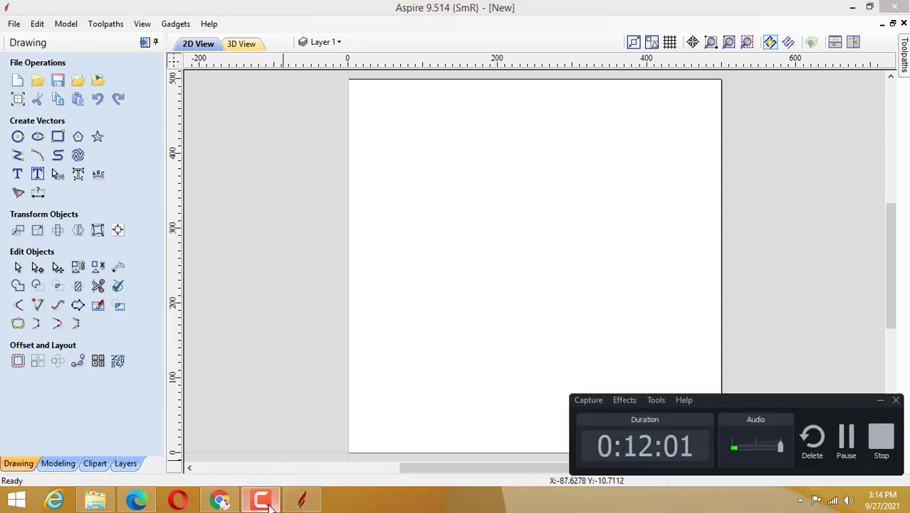
Step: Switch the left panel to the Modeling tab showing 3D tools and Level 1
left_click(268, 504)
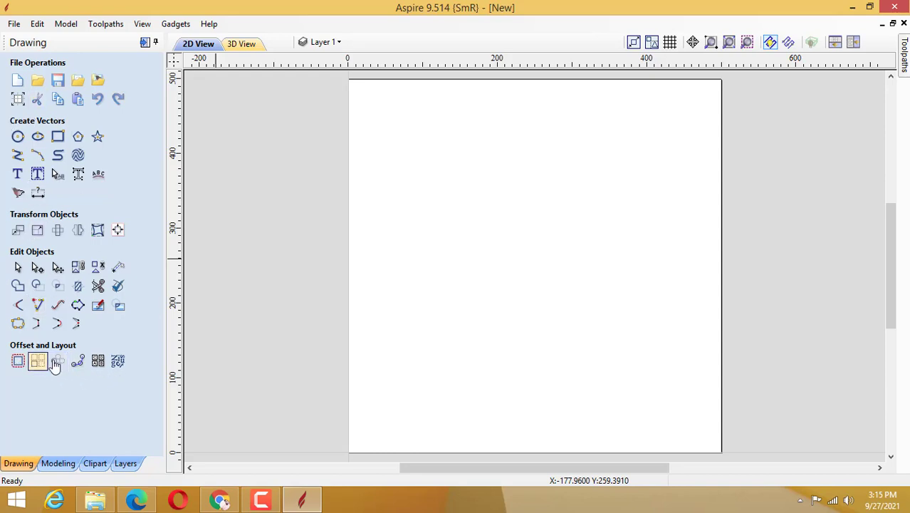
left_click(57, 463)
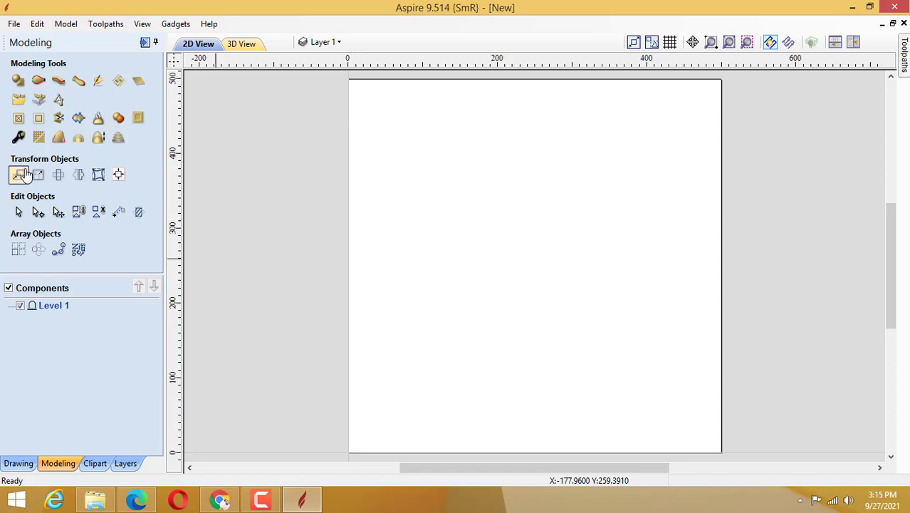
Step: Browse the clipart library through Clipart and 3D Tabs to Texture Area Tiles
left_click(98, 463)
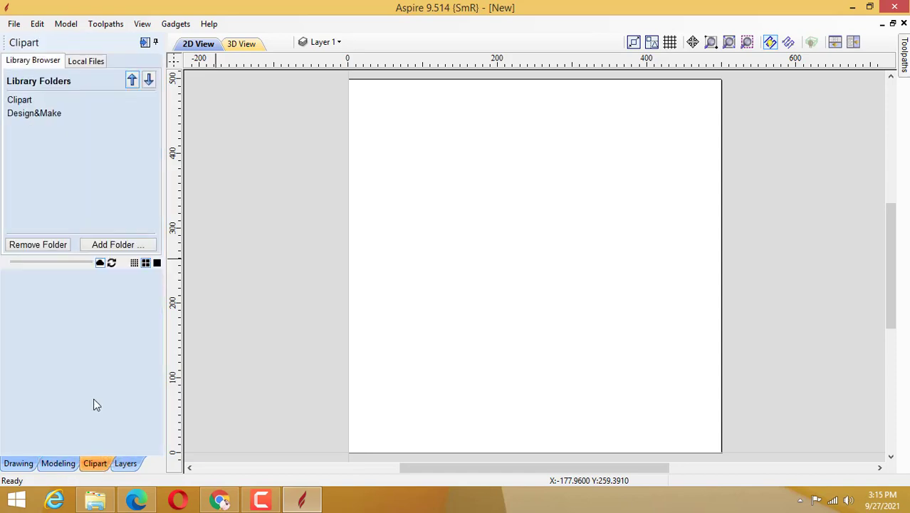
double_click(20, 100)
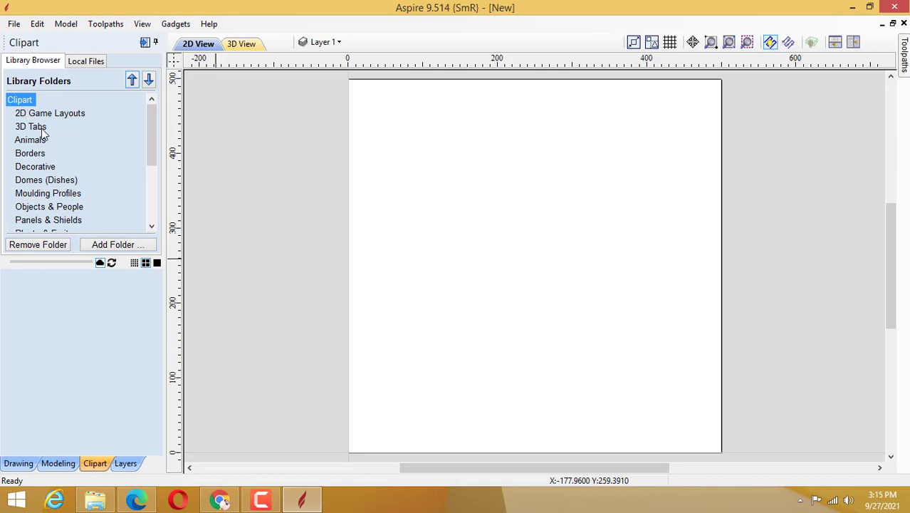
left_click(31, 127)
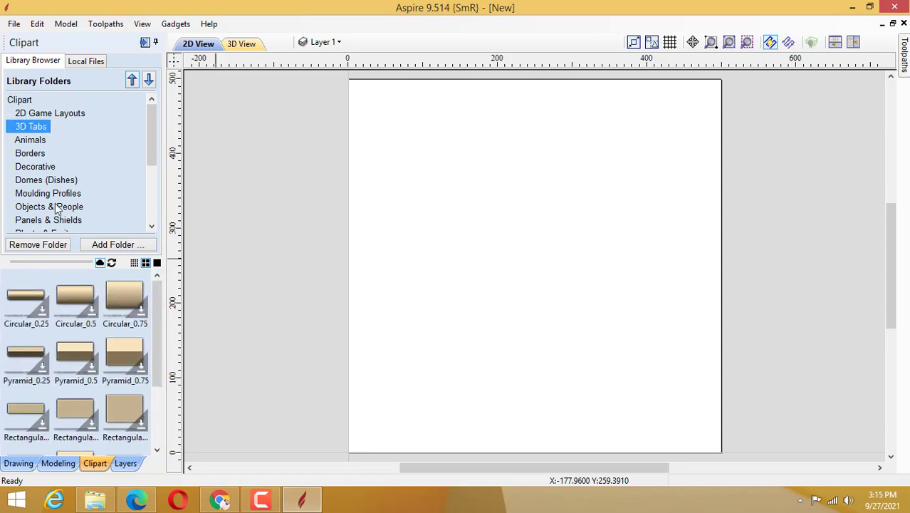
scroll(97, 368, "down", 3)
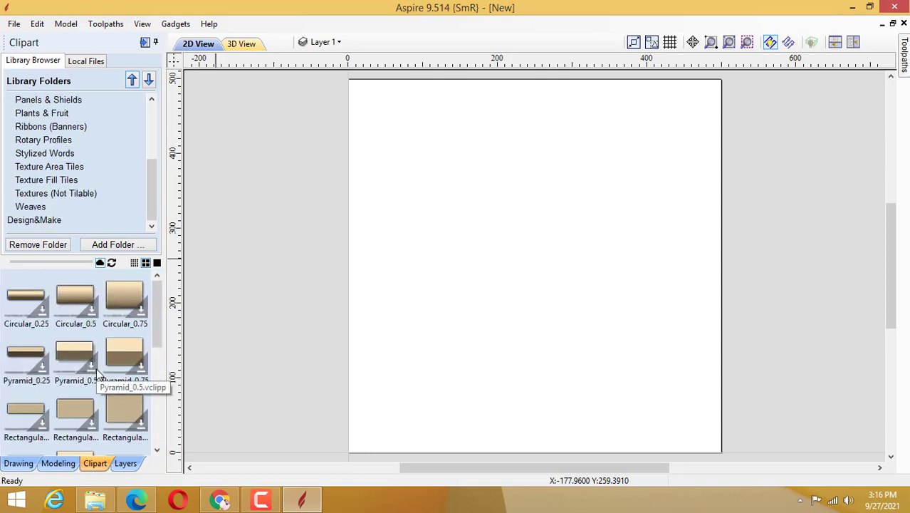
left_click(46, 168)
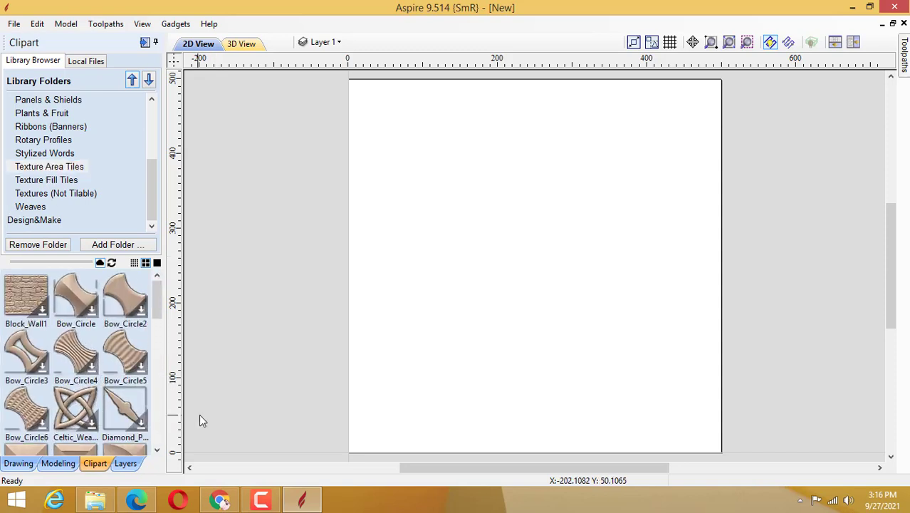
Step: Drag the Celtic weave tile onto the job, dismiss the login prompts, and allow firewall access
left_click_drag(76, 412, 423, 399)
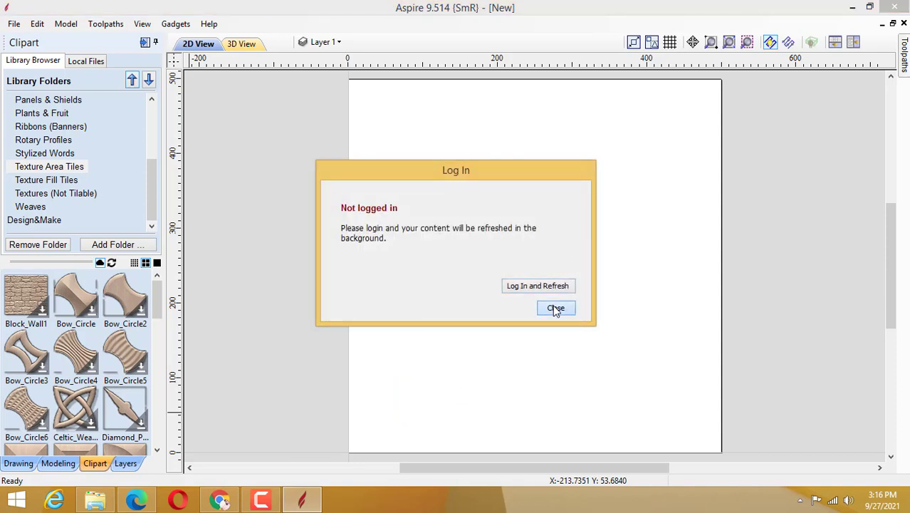
left_click(555, 308)
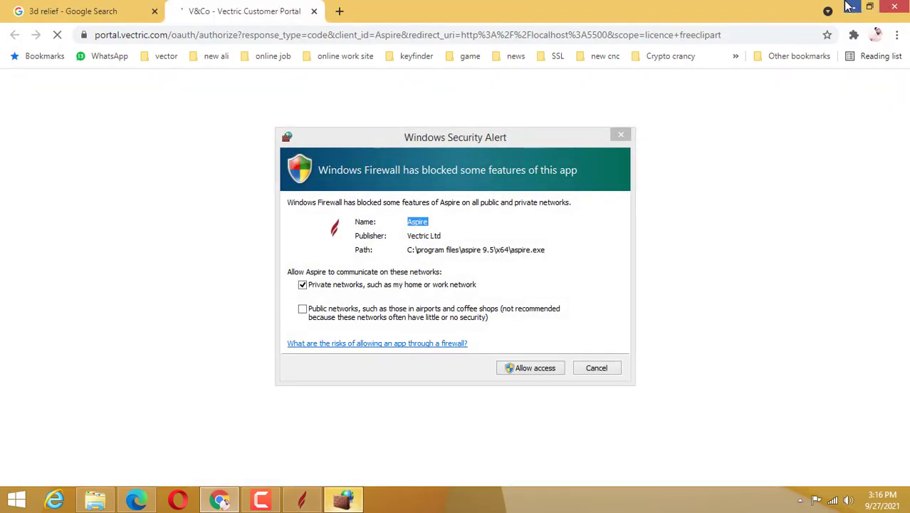
left_click(884, 5)
left_click(542, 367)
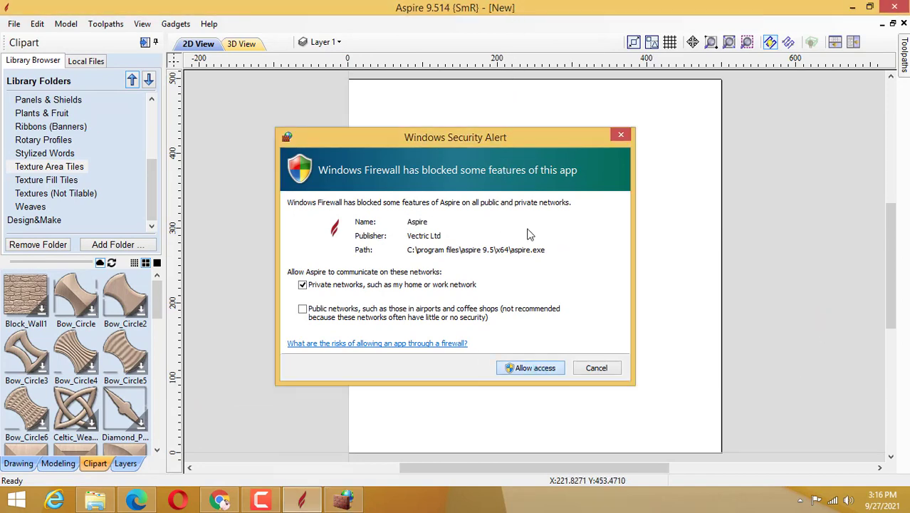
left_click(535, 368)
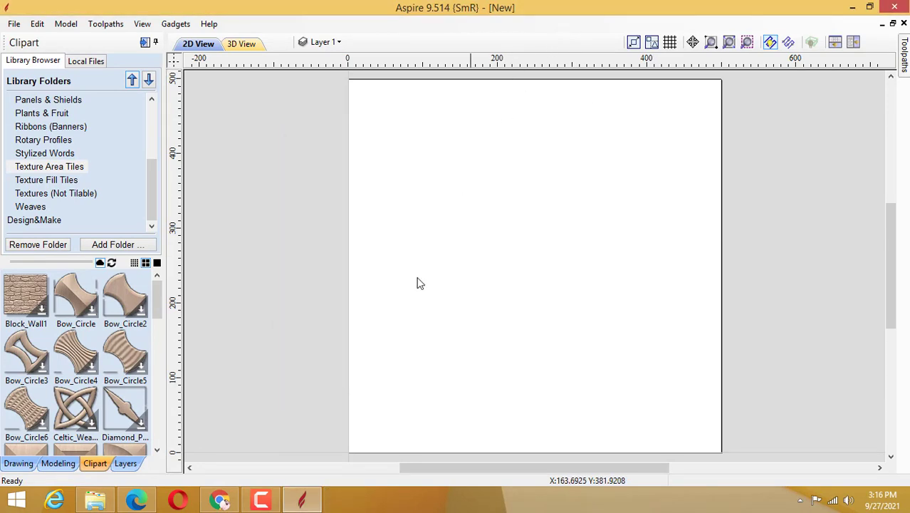
Step: Zoom the 2D view and show the layers list containing only Layer 1
scroll(120, 303, "up", 2)
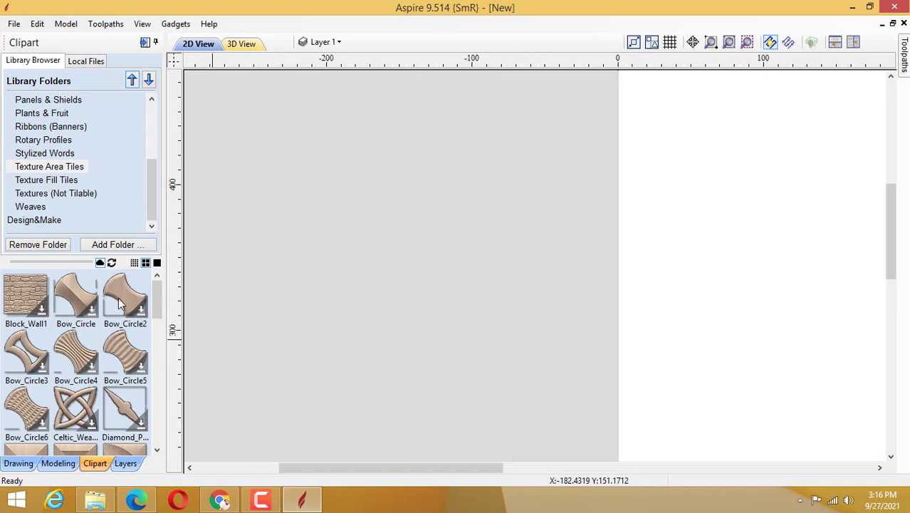
left_click(121, 463)
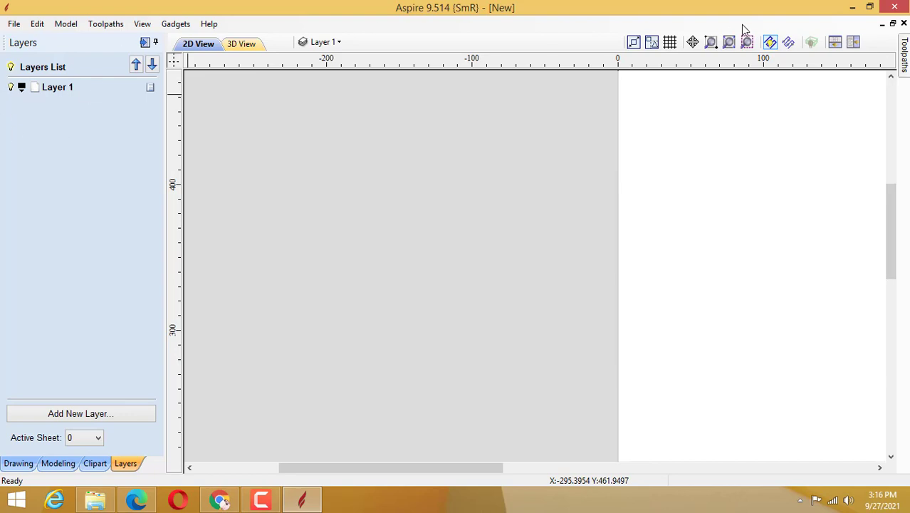
Step: Show the Toolpaths panel with its 24 mm material setup and pin it open
left_click(903, 57)
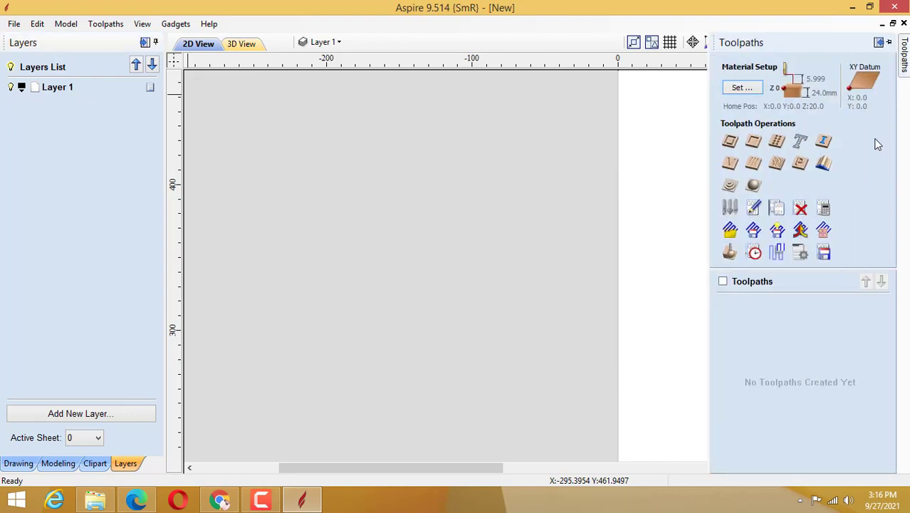
left_click(889, 42)
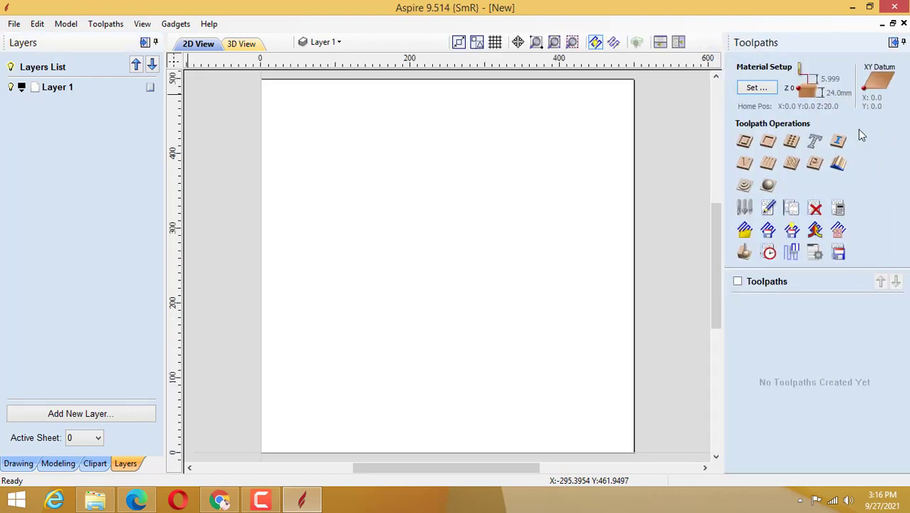